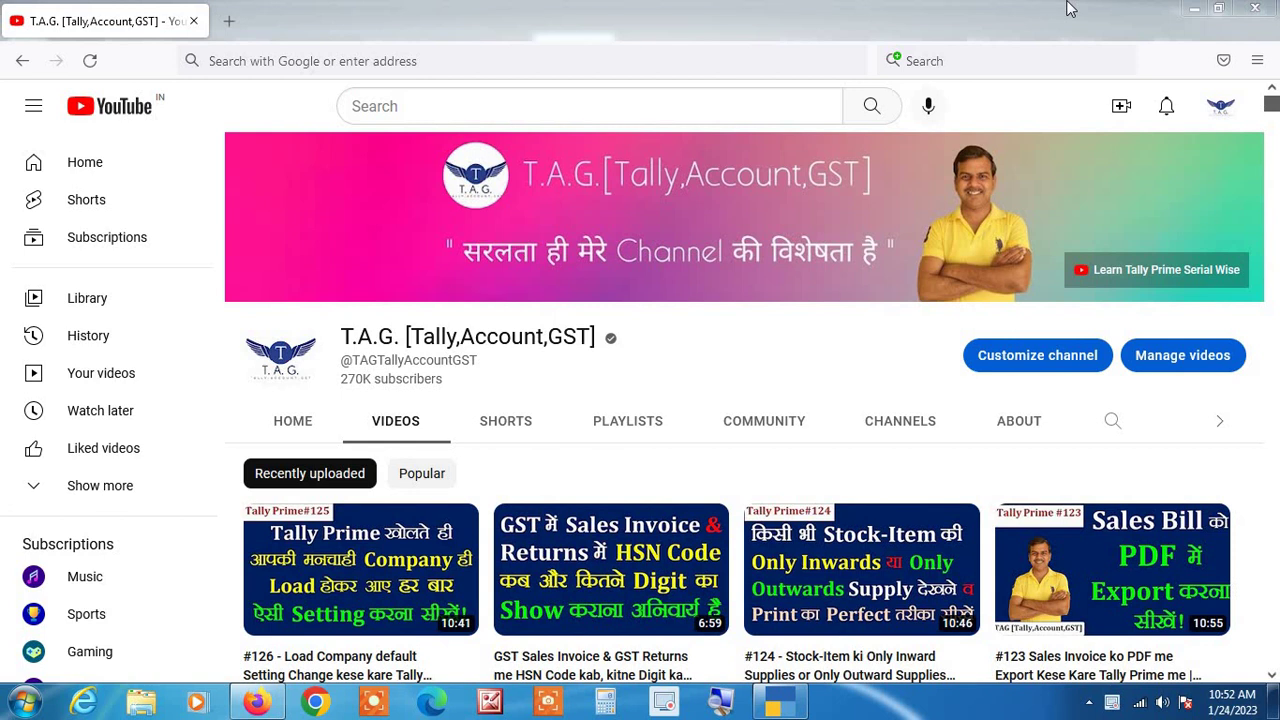
- Switch to TallyPrime and change the company's period to 1-4-2021 through 31-3-2023
left_click(1193, 10)
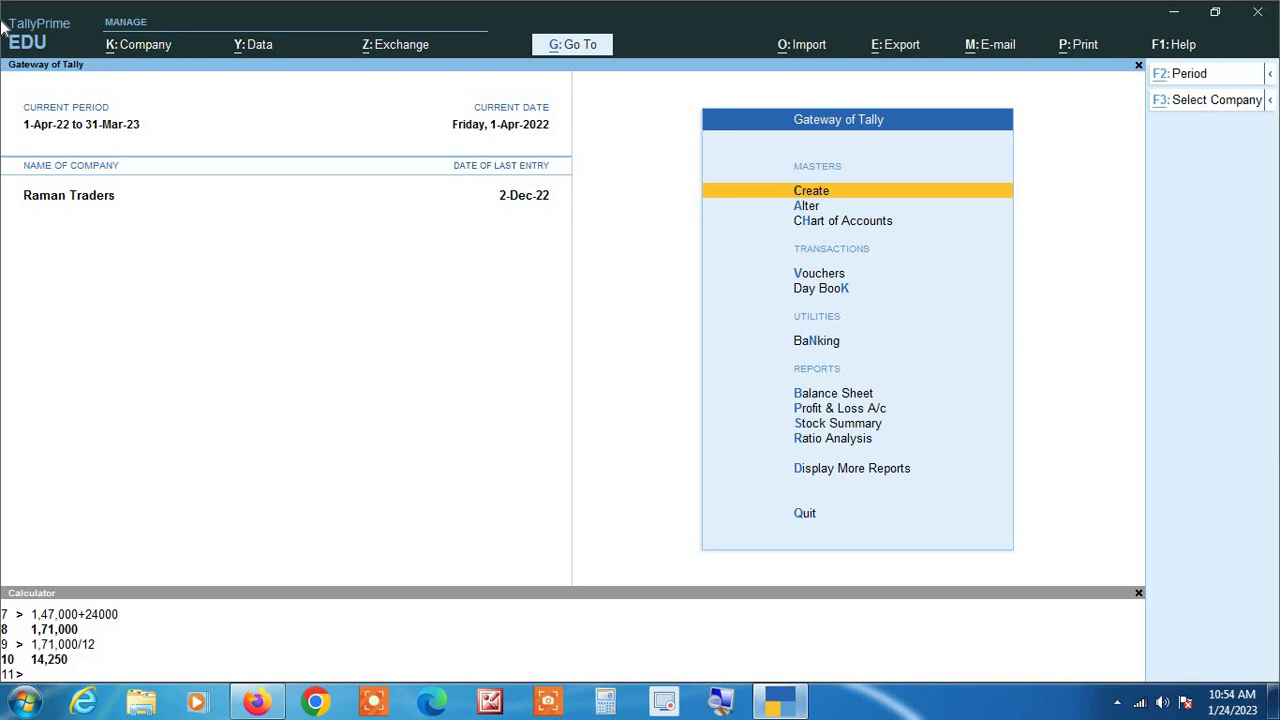
key("alt+F2")
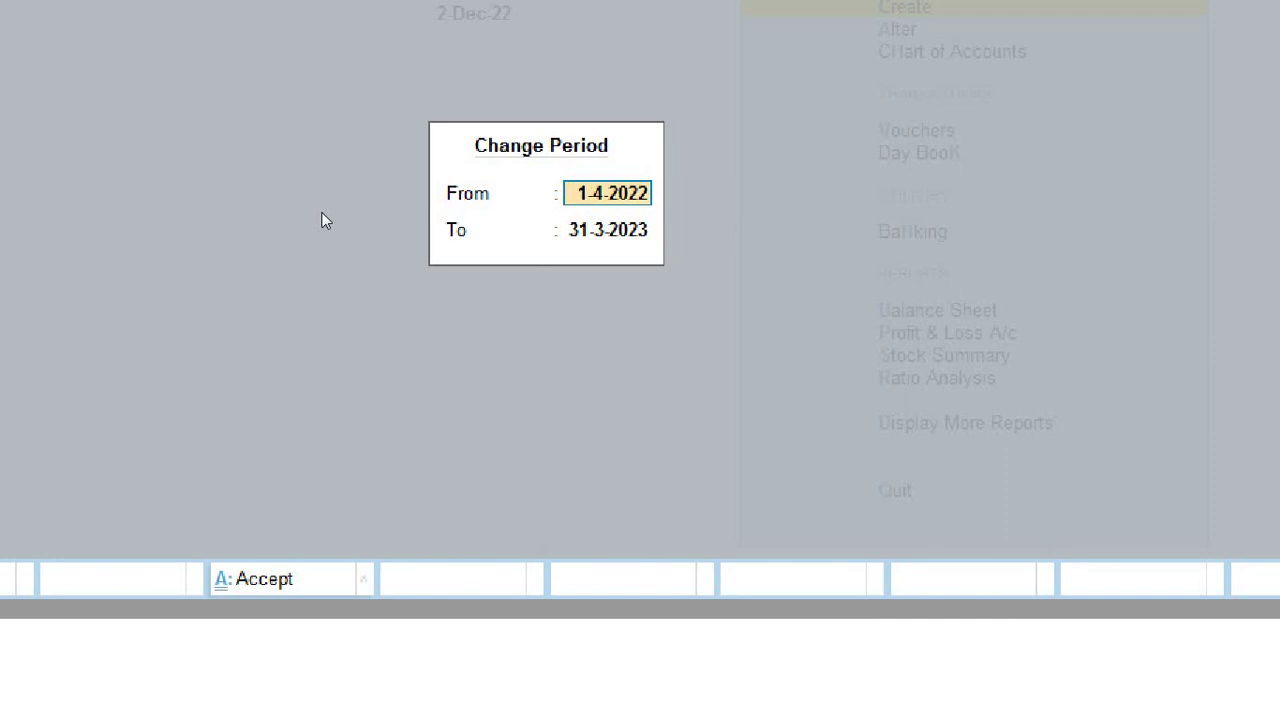
type("14")
key("BackSpace")
type("4 2021")
key("Return")
type("31 3")
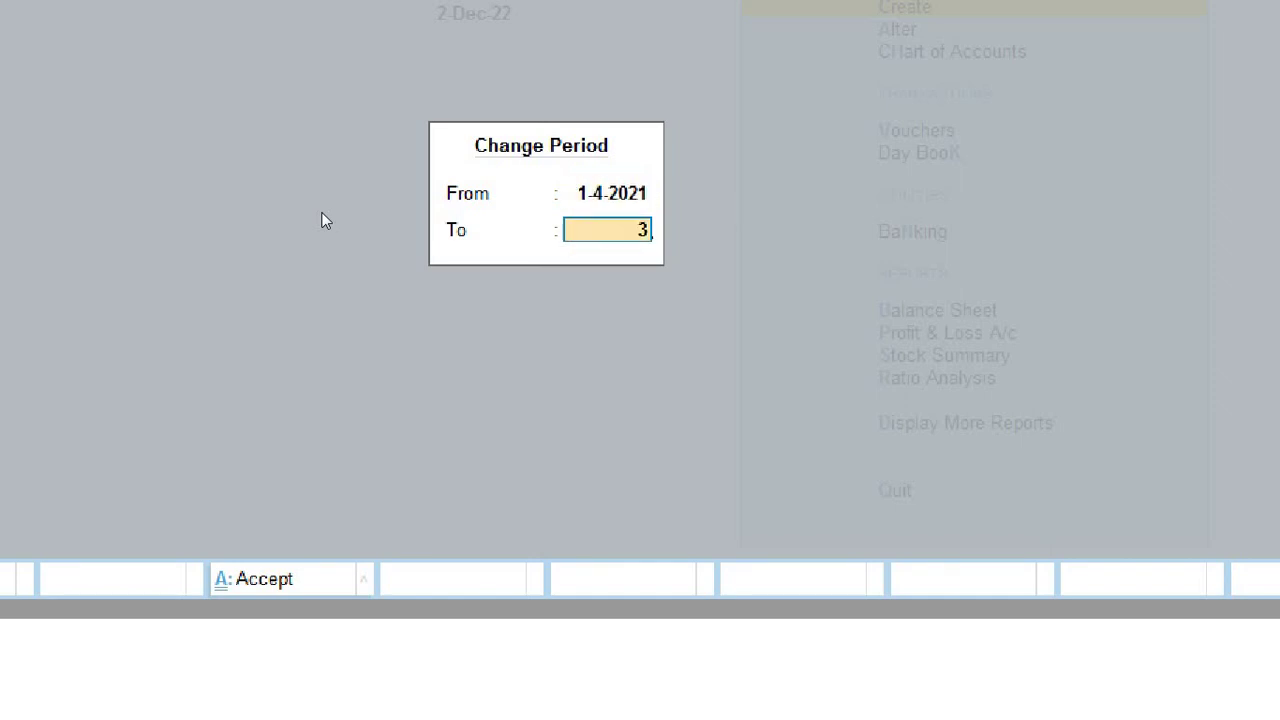
type(" 2023")
key("Return")
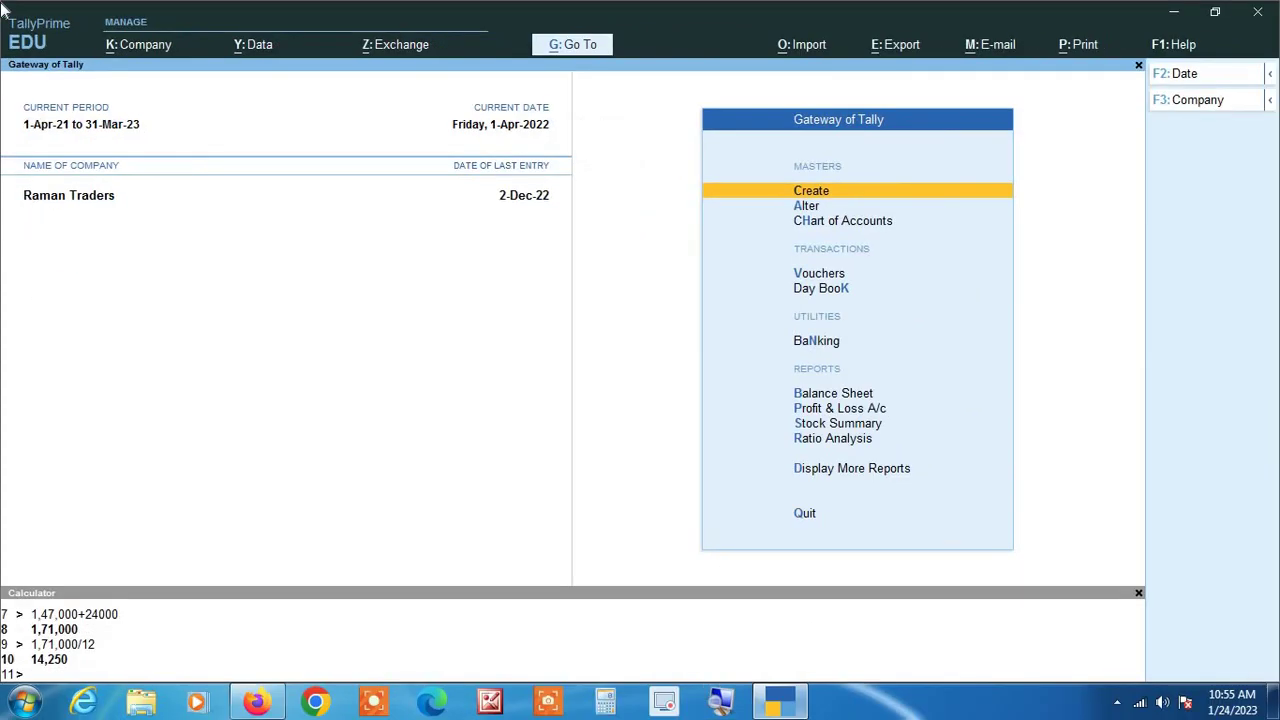
- Open voucher entry for a purchase voucher and set its date to 1-3-22
key("Down")
key("Down")
key("Down")
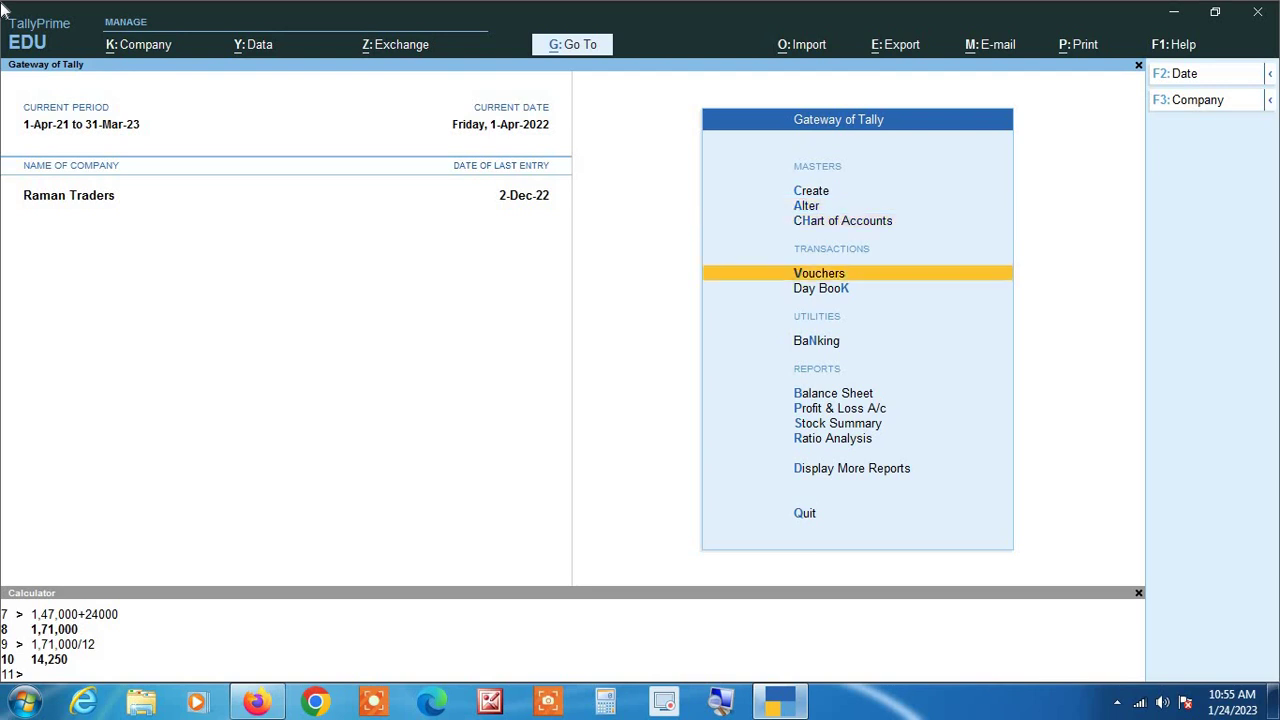
key("Return")
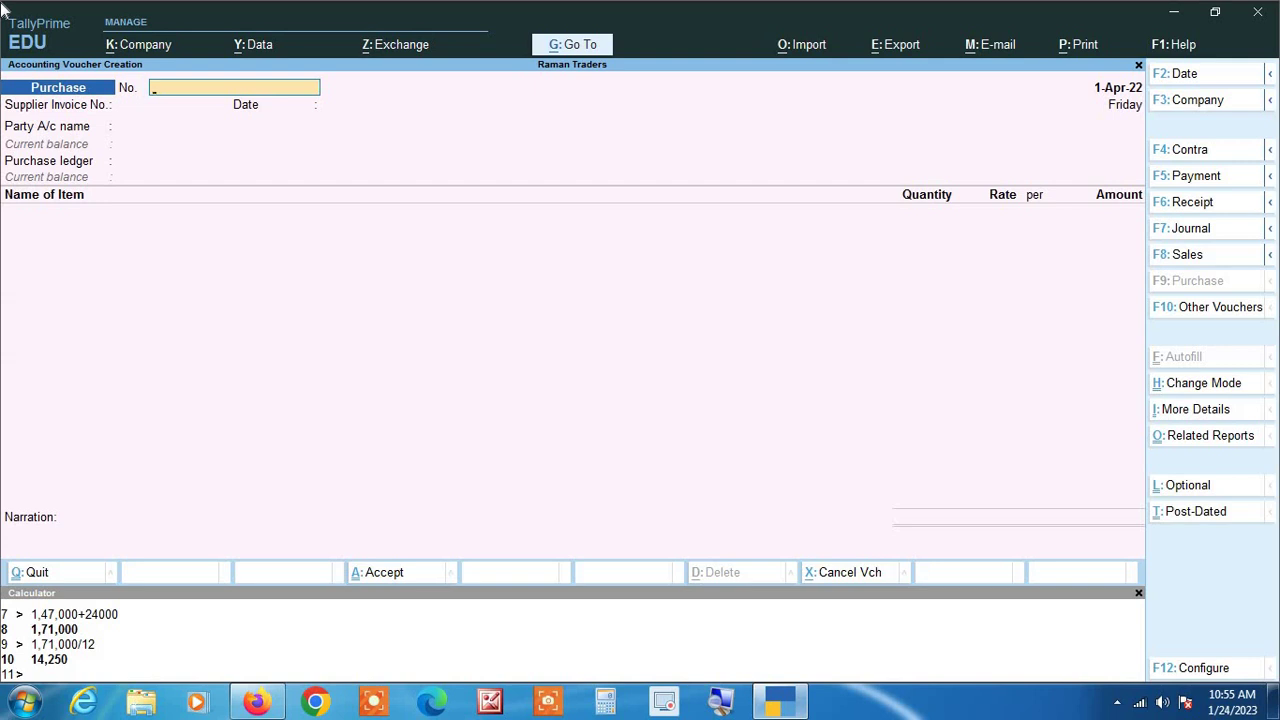
key("F2")
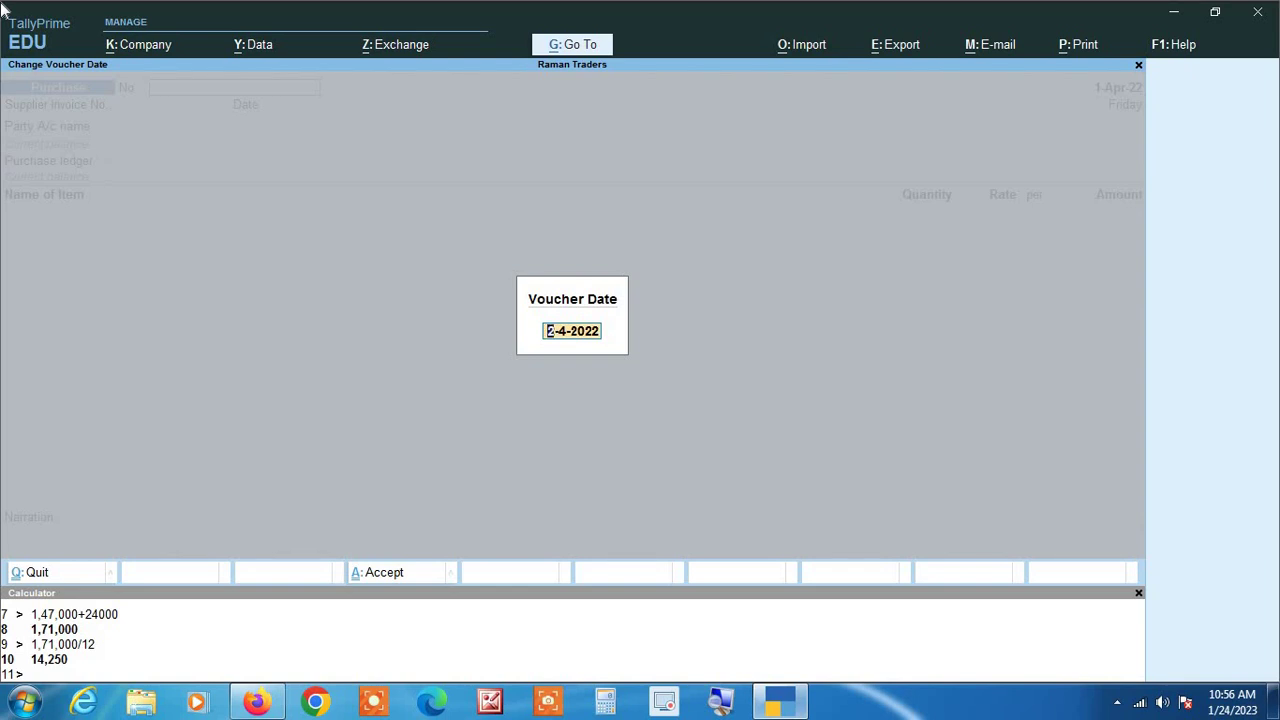
type("1 3 22")
key("Return")
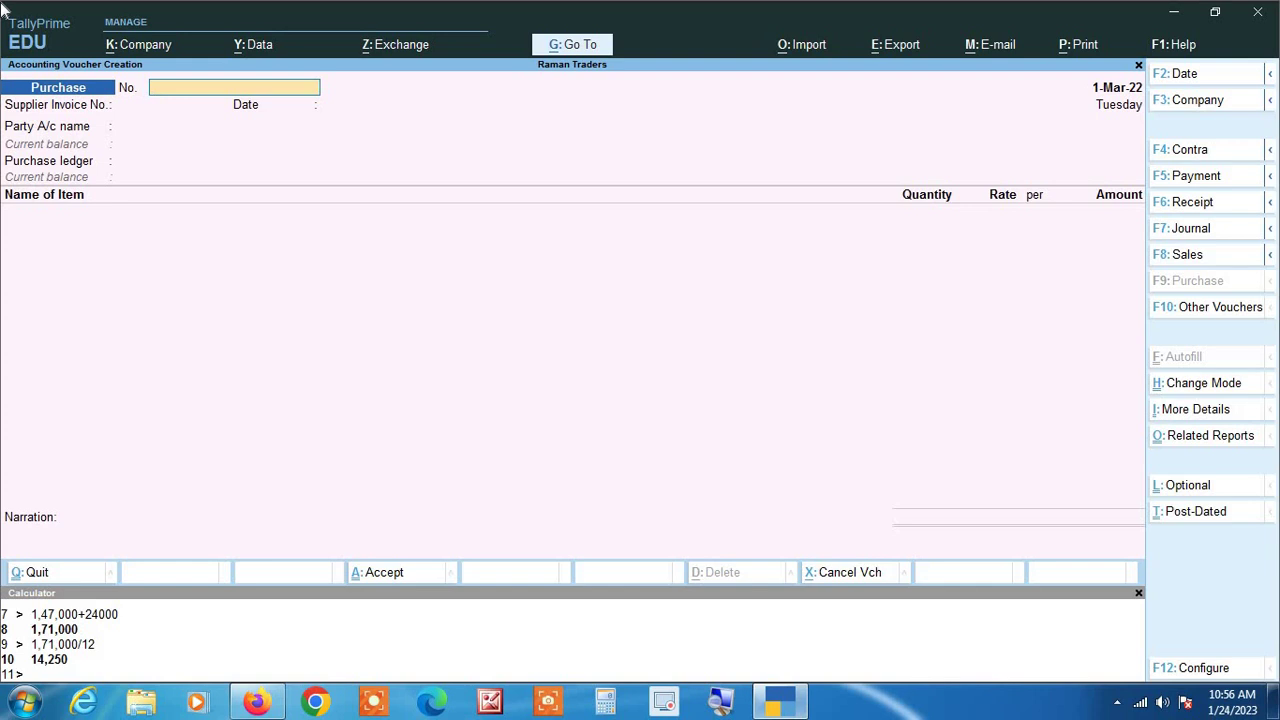
- Enter GST/21-22/01004 as both the voucher number and the supplier invoice number, accepting the voucher date as the invoice date
type("GST/21-22/01004")
key("ctrl+c")
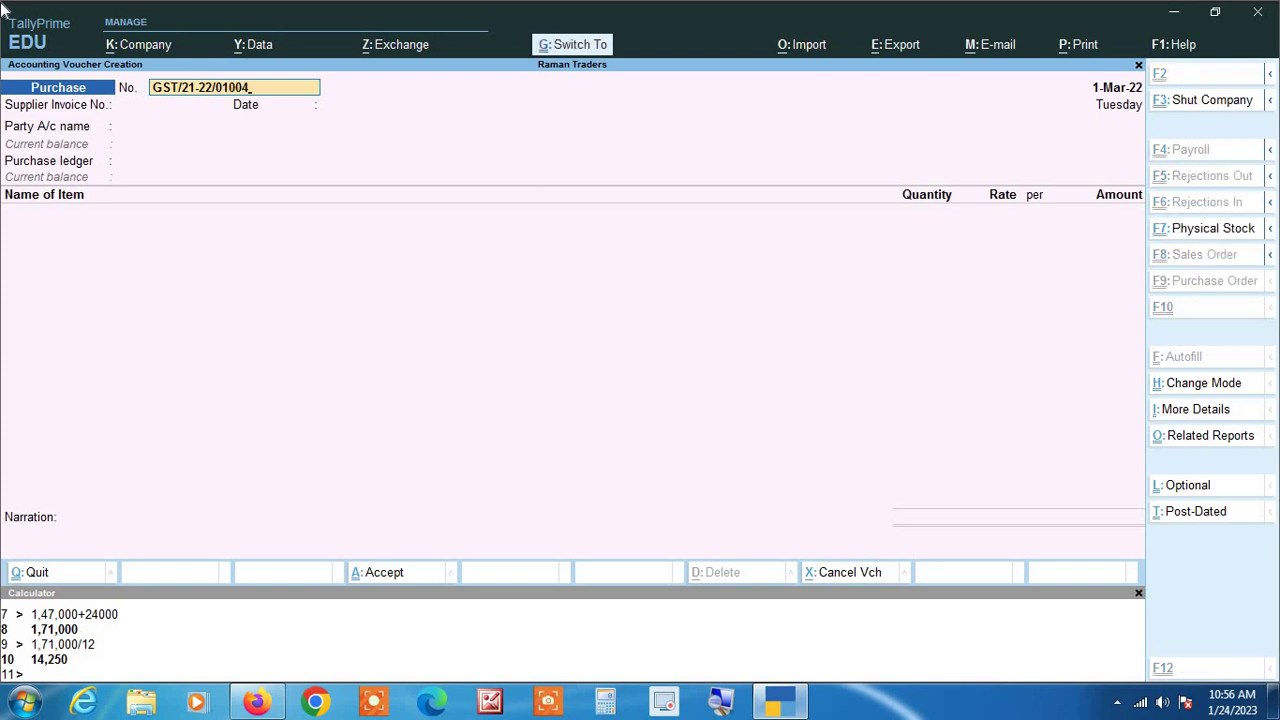
key("Return")
key("ctrl+v")
key("Return")
key("Return")
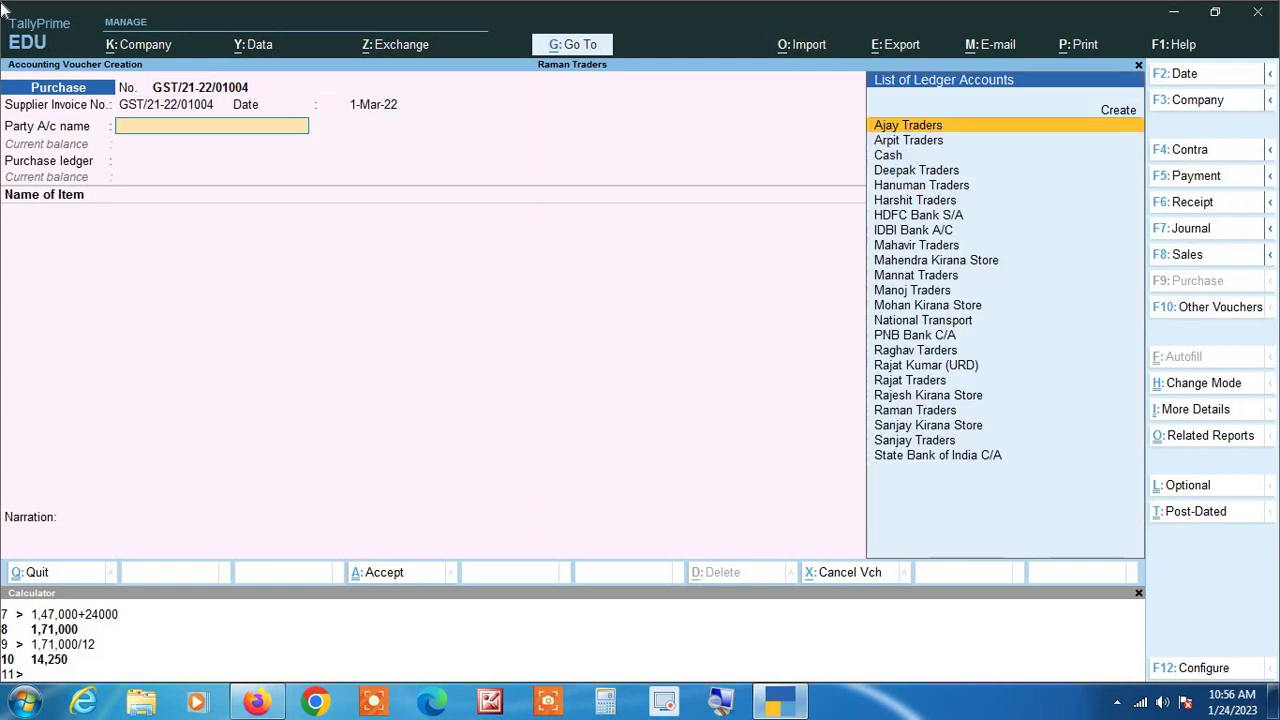
- Choose Ajay Traders as the party account and Purchase as the purchase ledger
type("AJ")
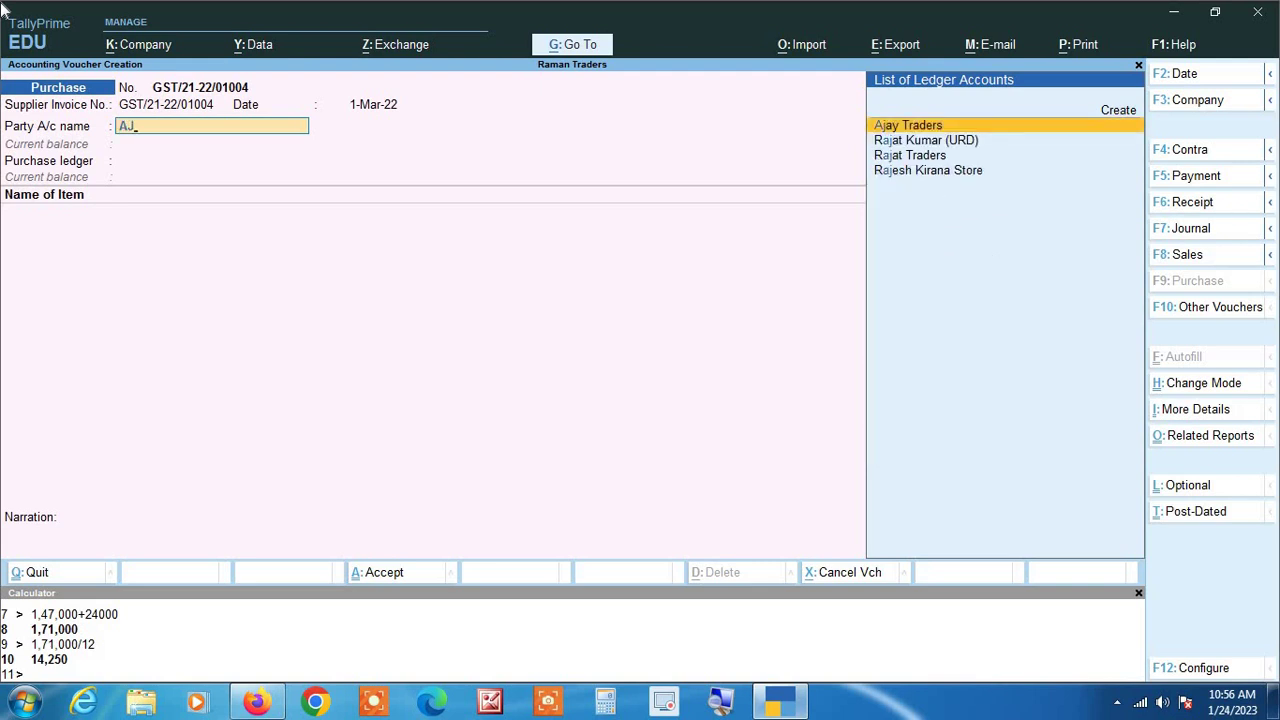
key("Return")
key("Return")
- Add the stock item Almonds with a quantity of 200 kgs at the rate of 120.00 per kg
type("A")
key("Return")
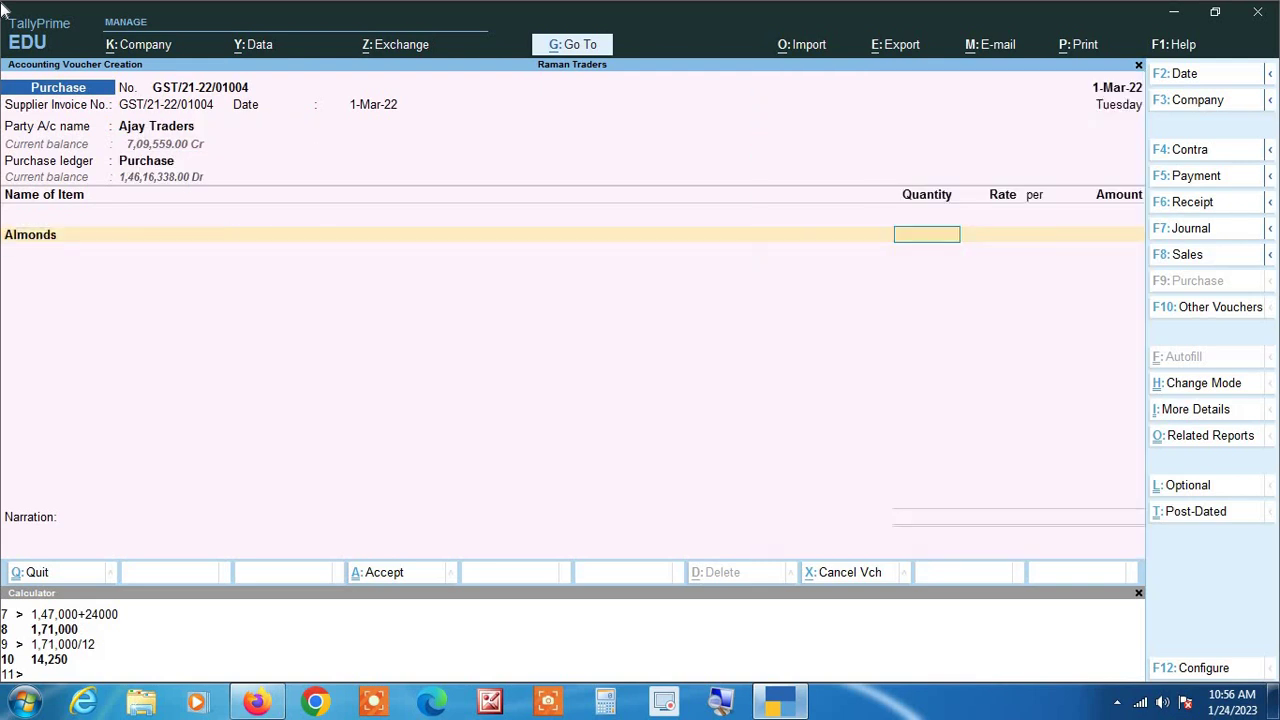
type("200")
key("Return")
key("Return")
key("Return")
key("Return")
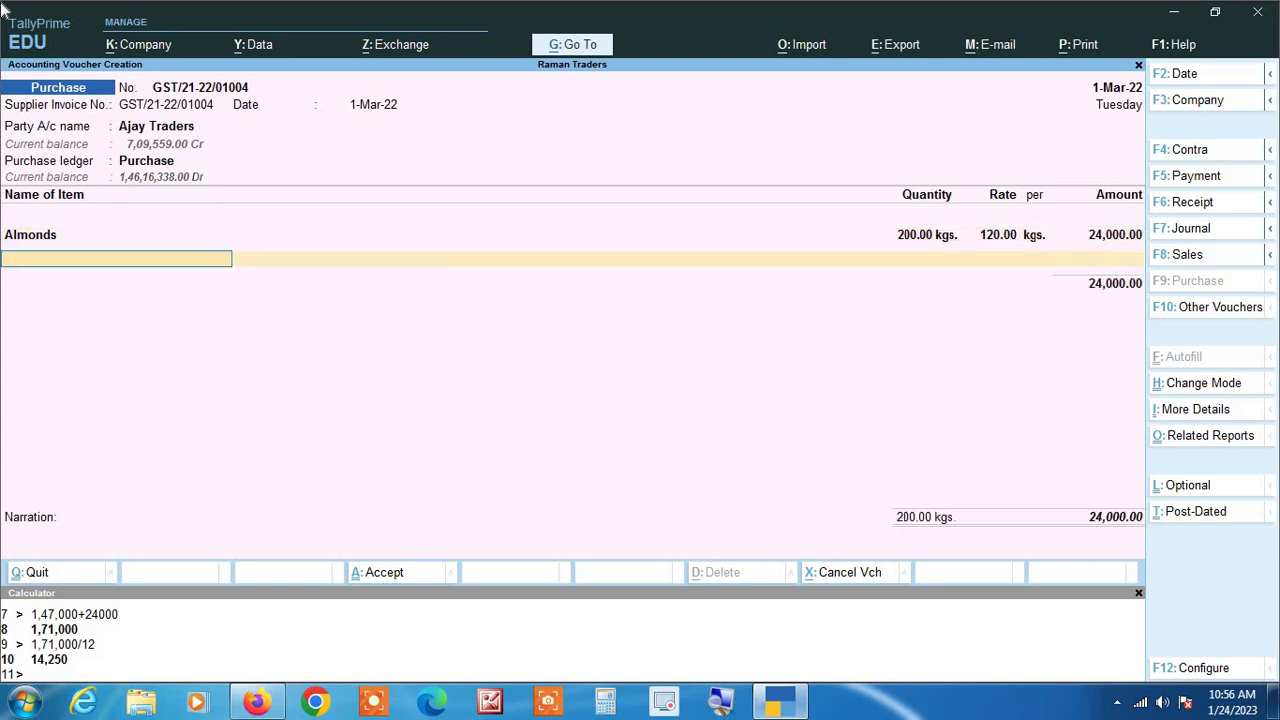
- Add the Cgst and Sgst ledgers to the Ajay Traders purchase voucher and save it
key("Return")
type("CG")
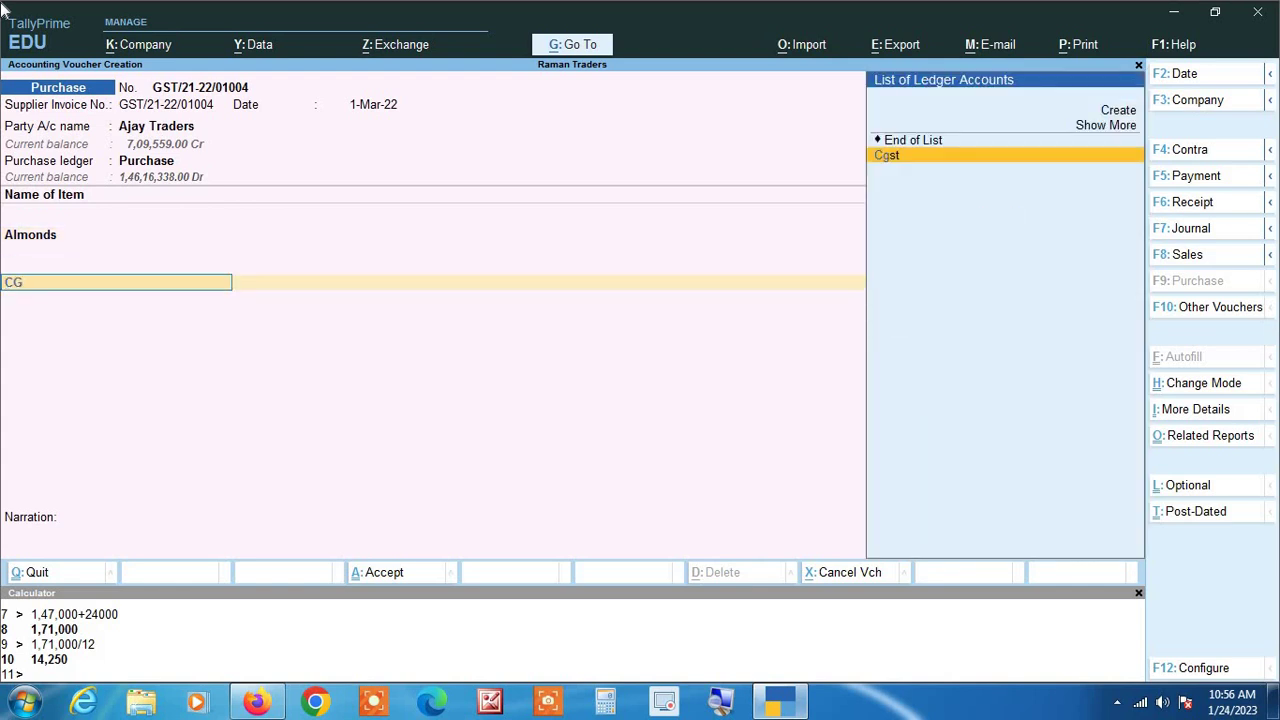
key("Return")
key("Return")
type("SG")
key("Return")
key("Return")
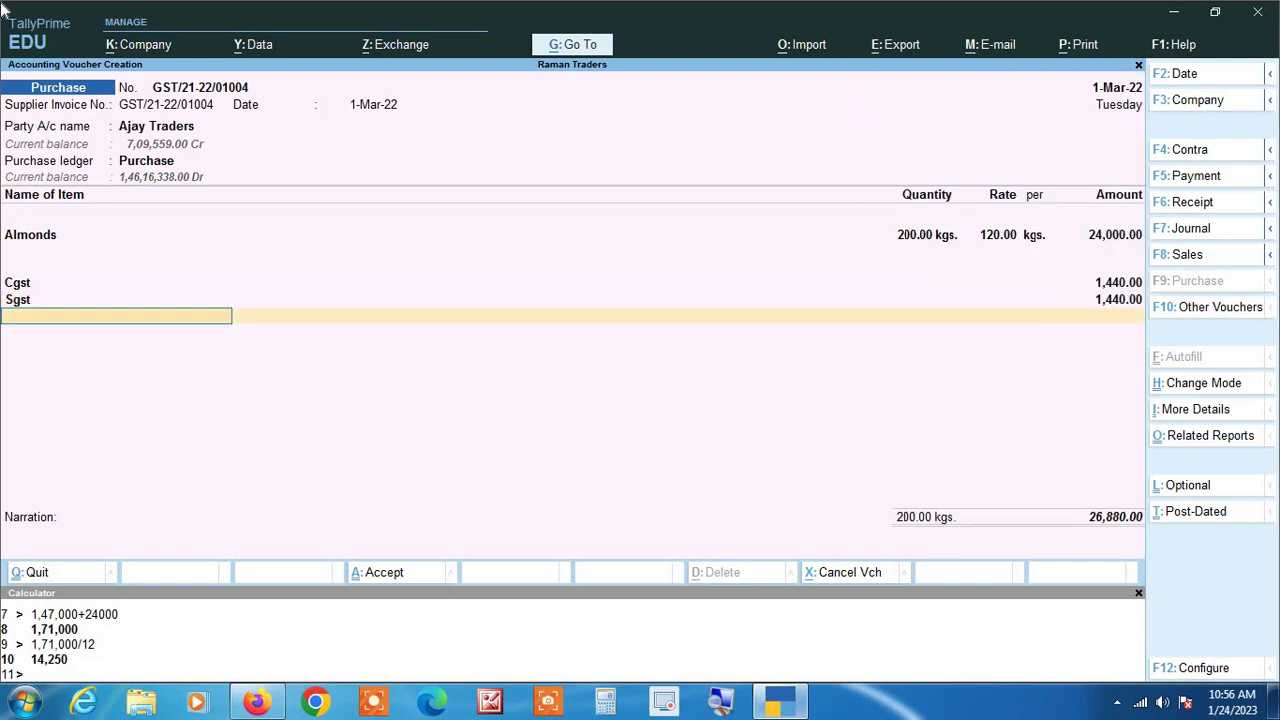
key("Return")
type("-")
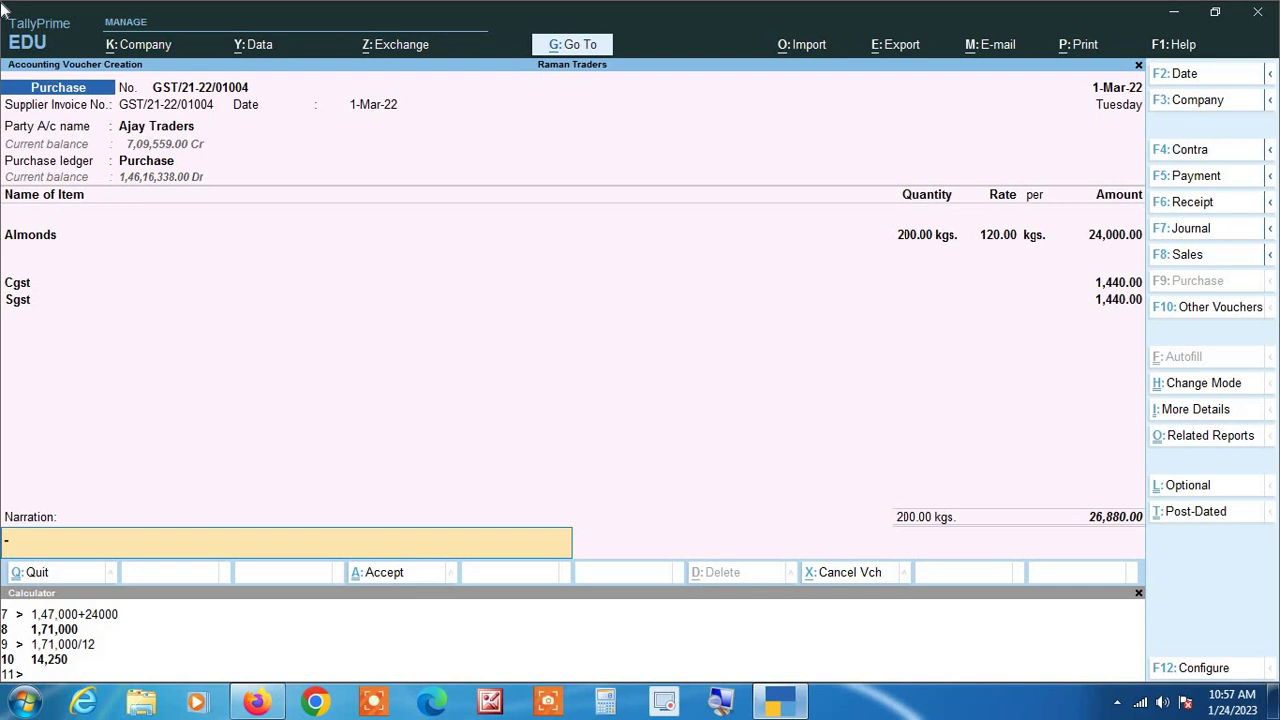
key("Return")
key("Return")
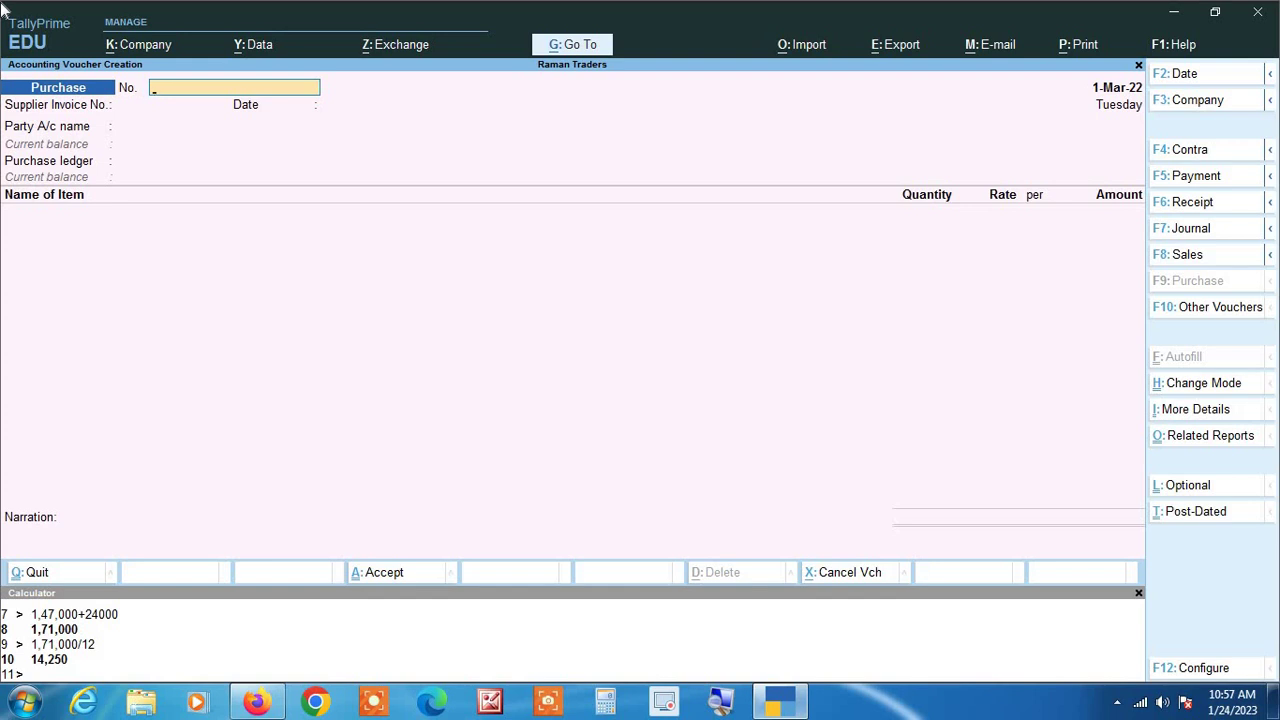
- Date the next purchase voucher 1-4-22 and enter 22-23/0006 as its voucher number and supplier invoice number
key("F2")
type("1 4")
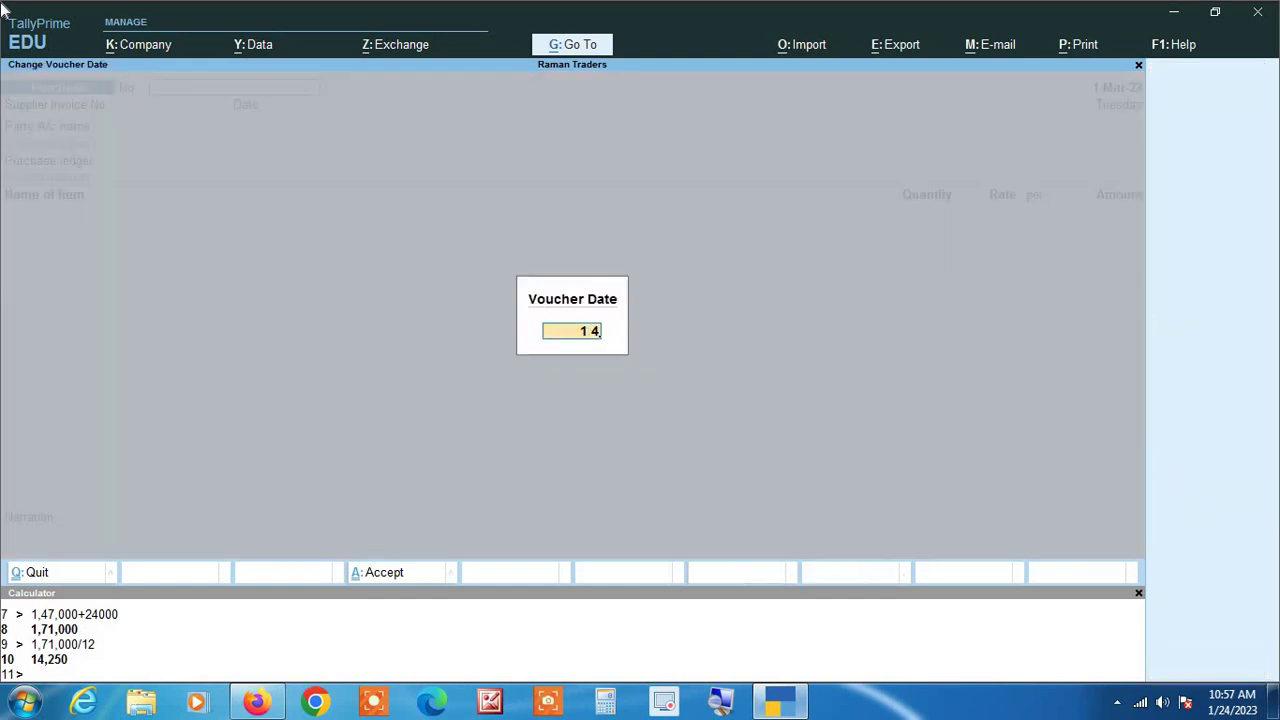
type(" 22")
key("Return")
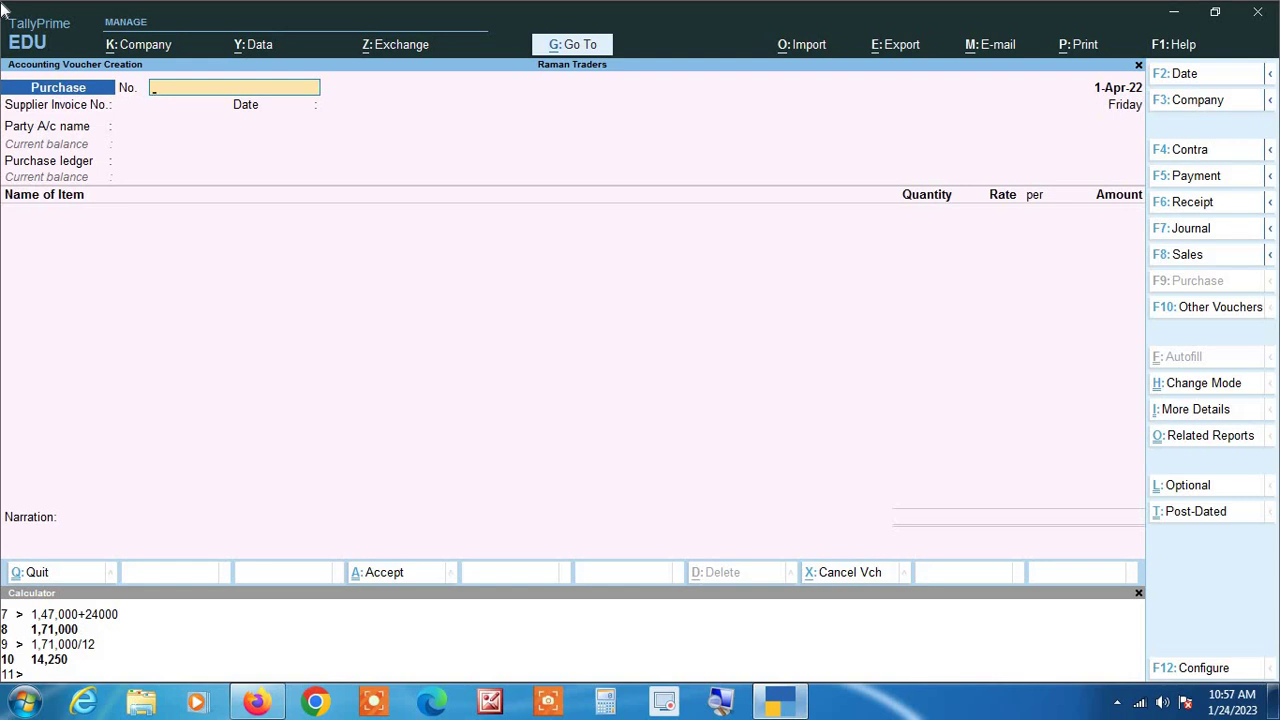
type("22-23/0006")
key("Return")
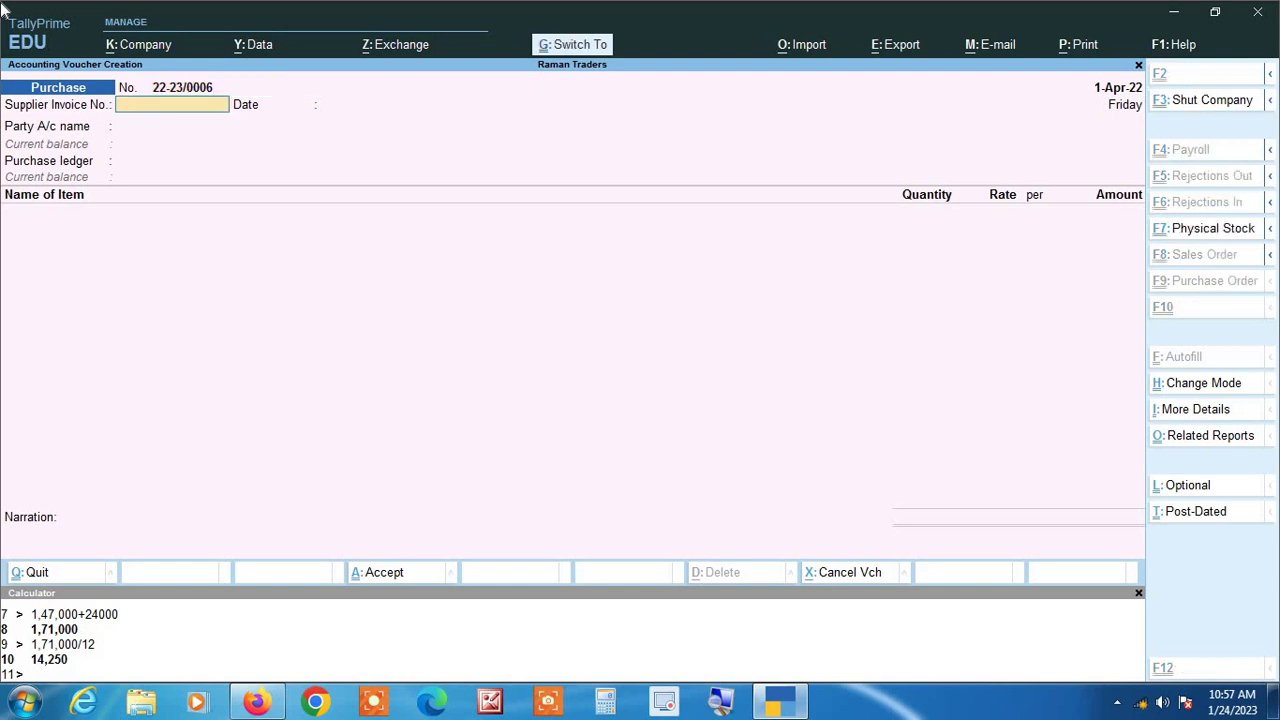
type("22-23/0006")
key("Return")
key("Return")
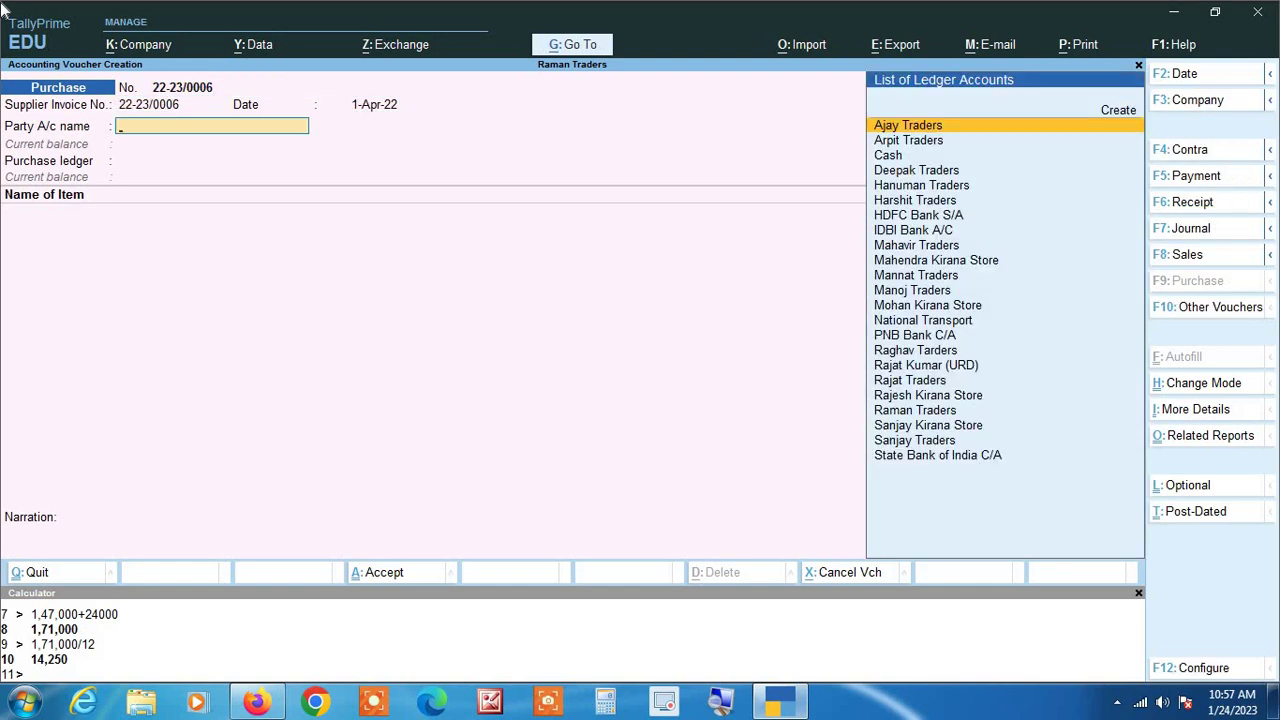
- Choose Raghav Tarders as the party and Purchase as the purchase ledger for voucher 22-23/0006
type("ragh")
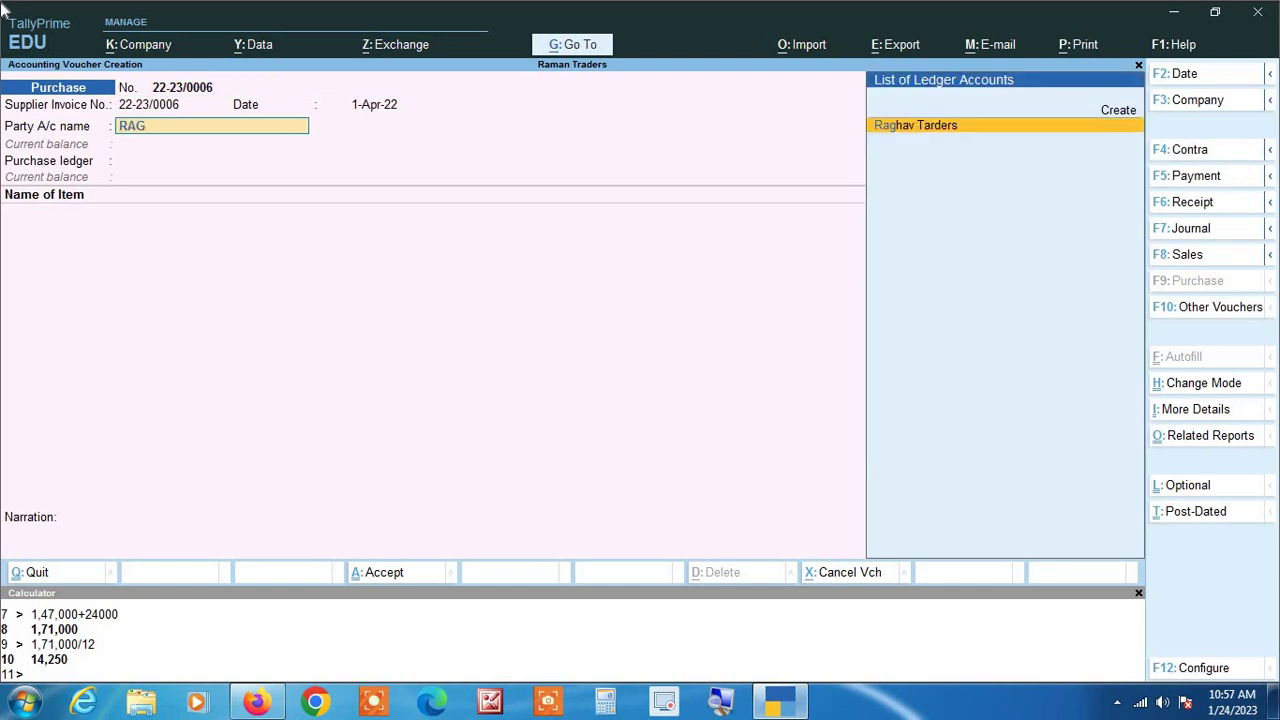
key("Return")
key("Return")
- Add the item Almonds with a quantity of 400 kgs at the rate of 120.00 per kg
key("Return")
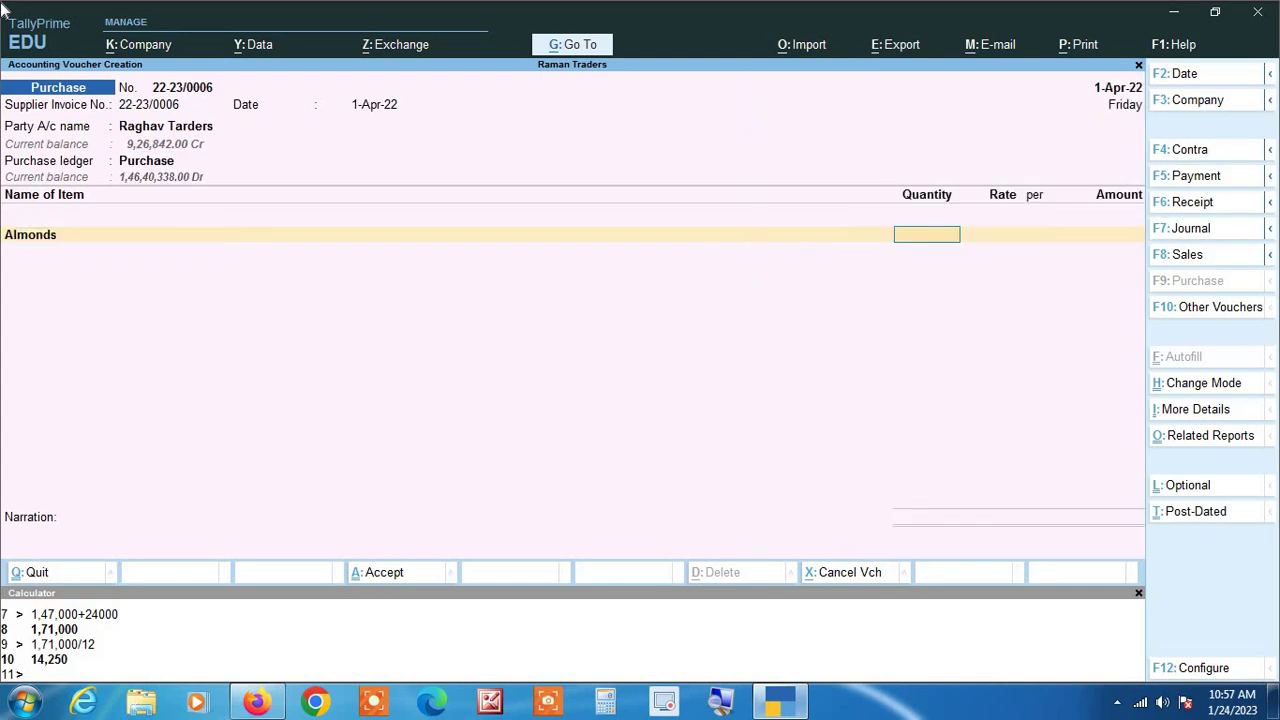
type("400")
key("Return")
key("Return")
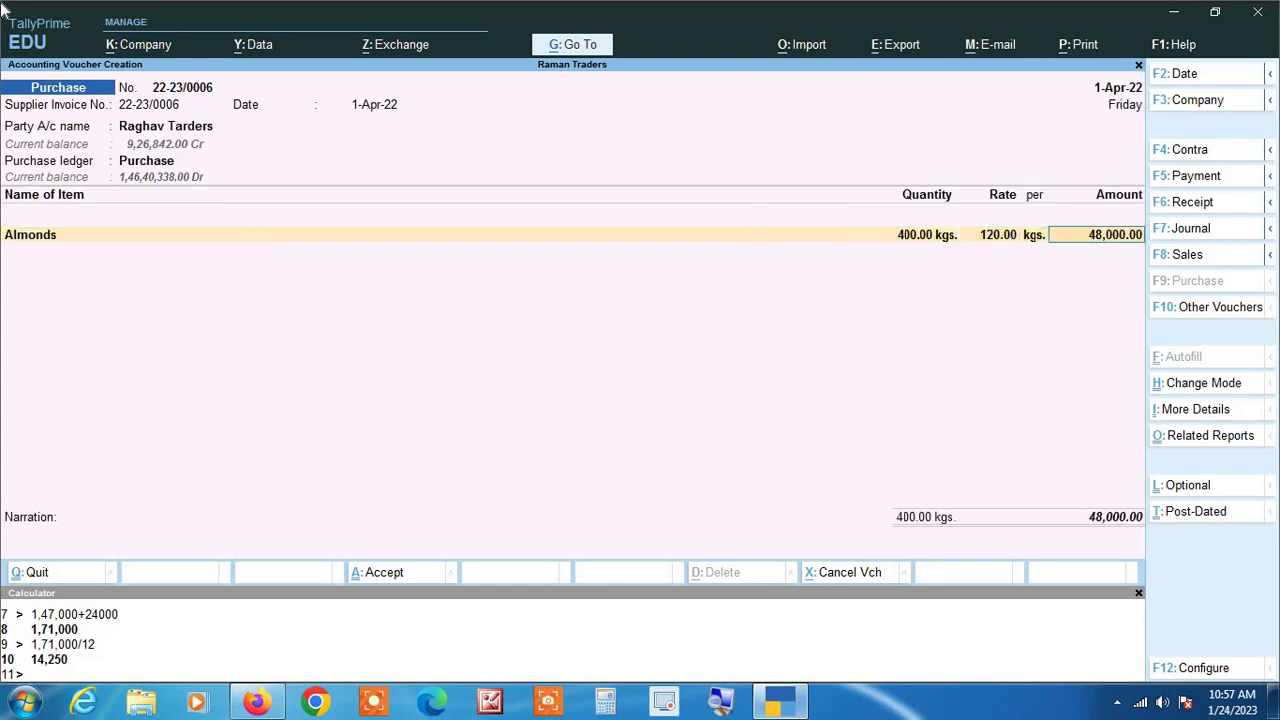
key("Return")
- Add the Cgst and Sgst ledgers to purchase voucher 22-23/0006 and save it
key("Return")
type("CG")
key("Return")
key("Return")
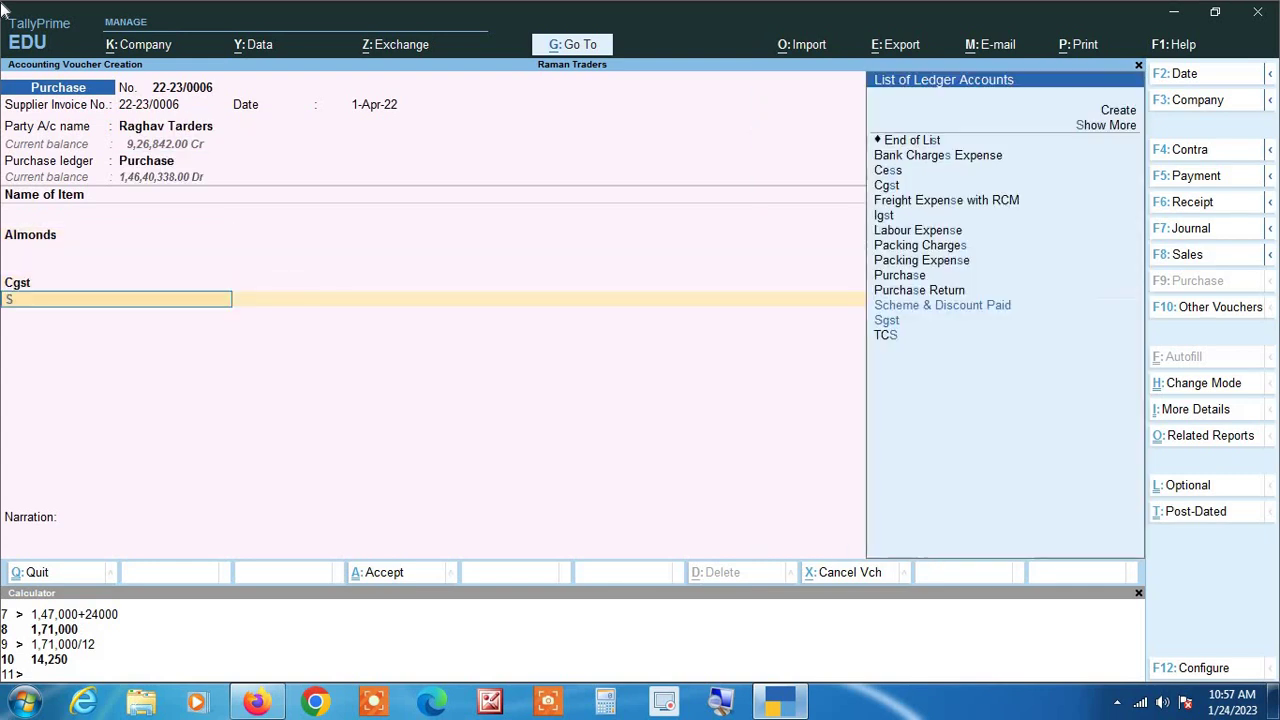
type("SG")
key("Return")
key("Return")
key("Return")
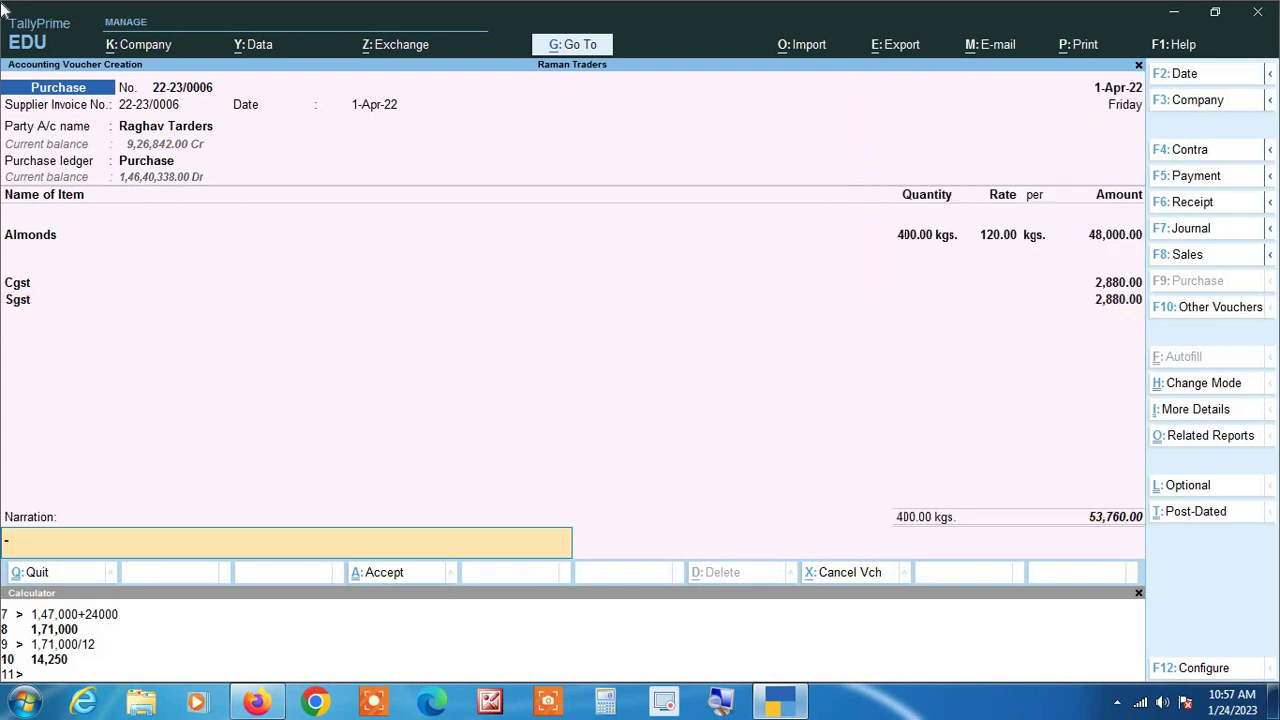
key("Return")
key("Return")
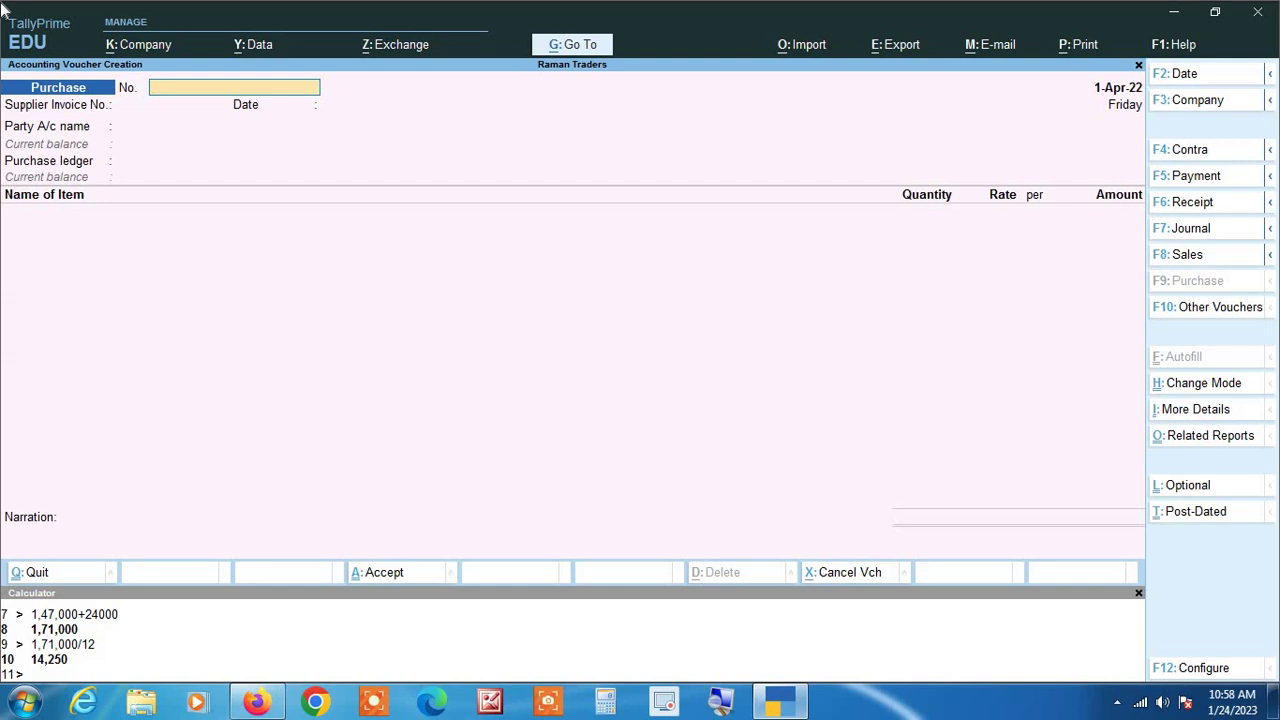
- Date the next purchase voucher 2-4-22 and enter 22-23/0019 as its voucher number and supplier invoice number
key("F2")
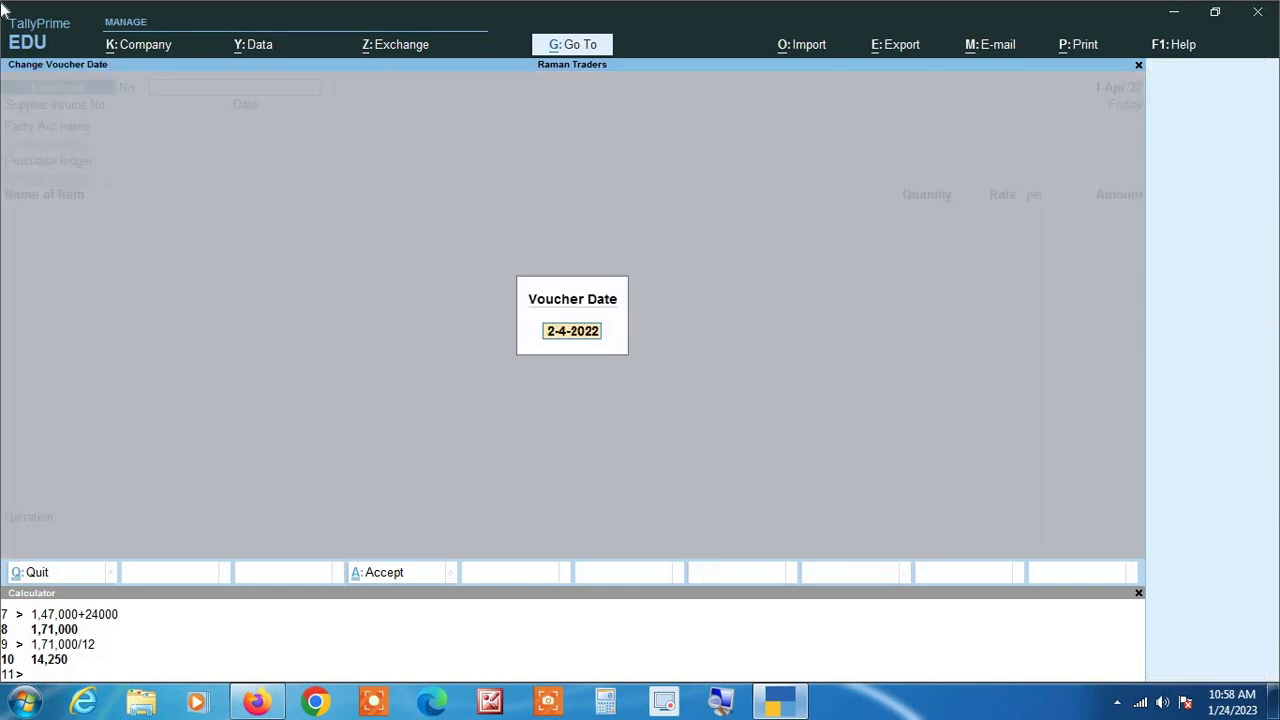
key("BackSpace")
type("2 4 22")
key("Return")
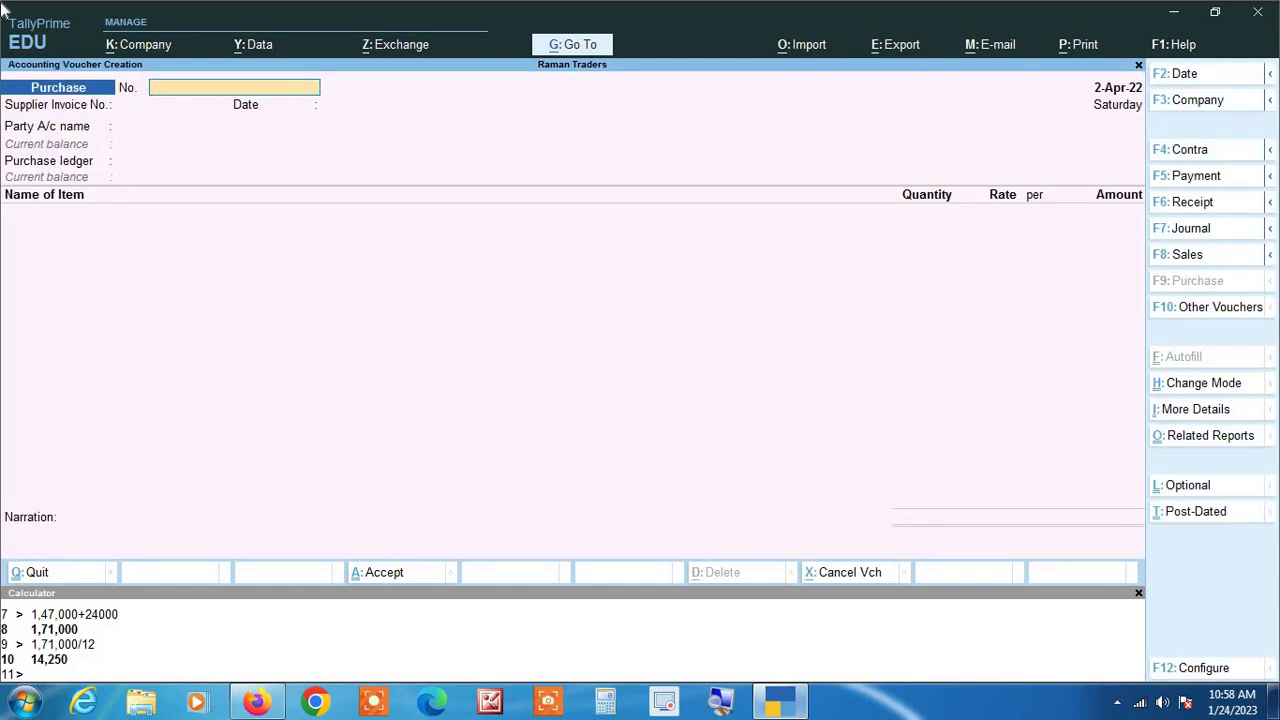
type("22-23/0019")
key("Return")
type("22-23/0019")
key("Return")
key("Return")
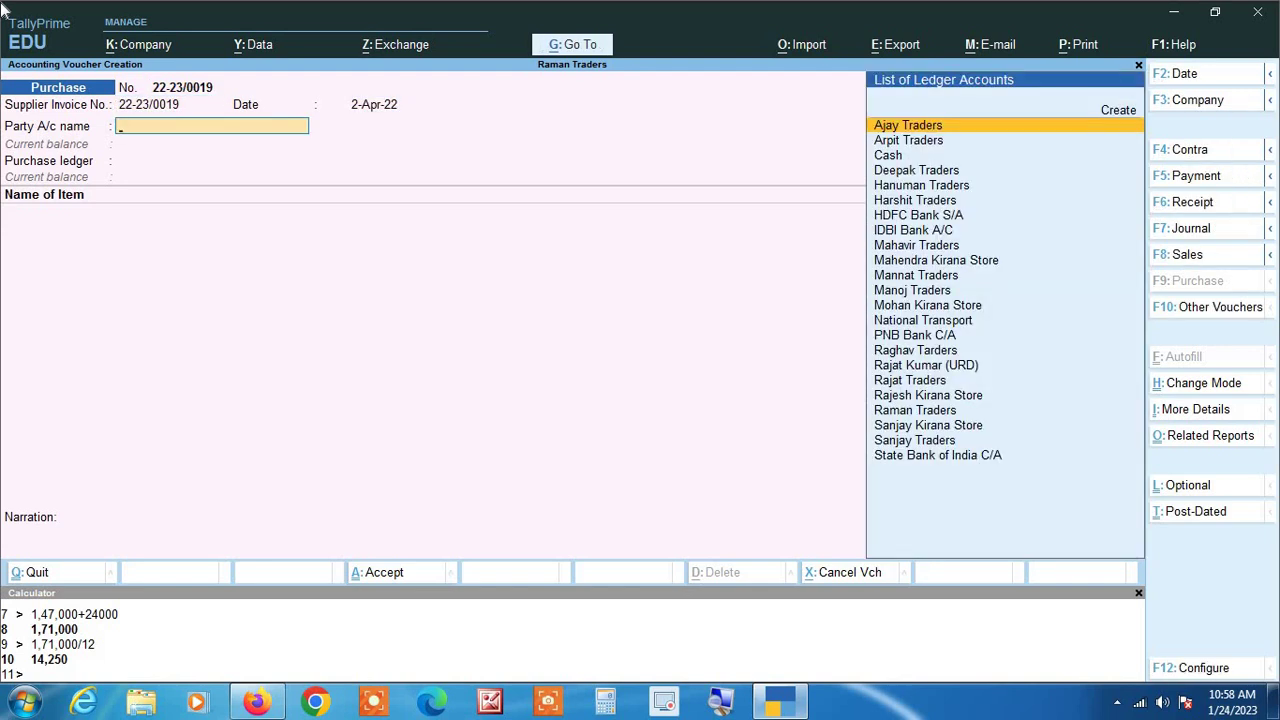
- Choose Raghav Tarders as the party and Purchase as the purchase ledger for voucher 22-23/0019
type("RAGH")
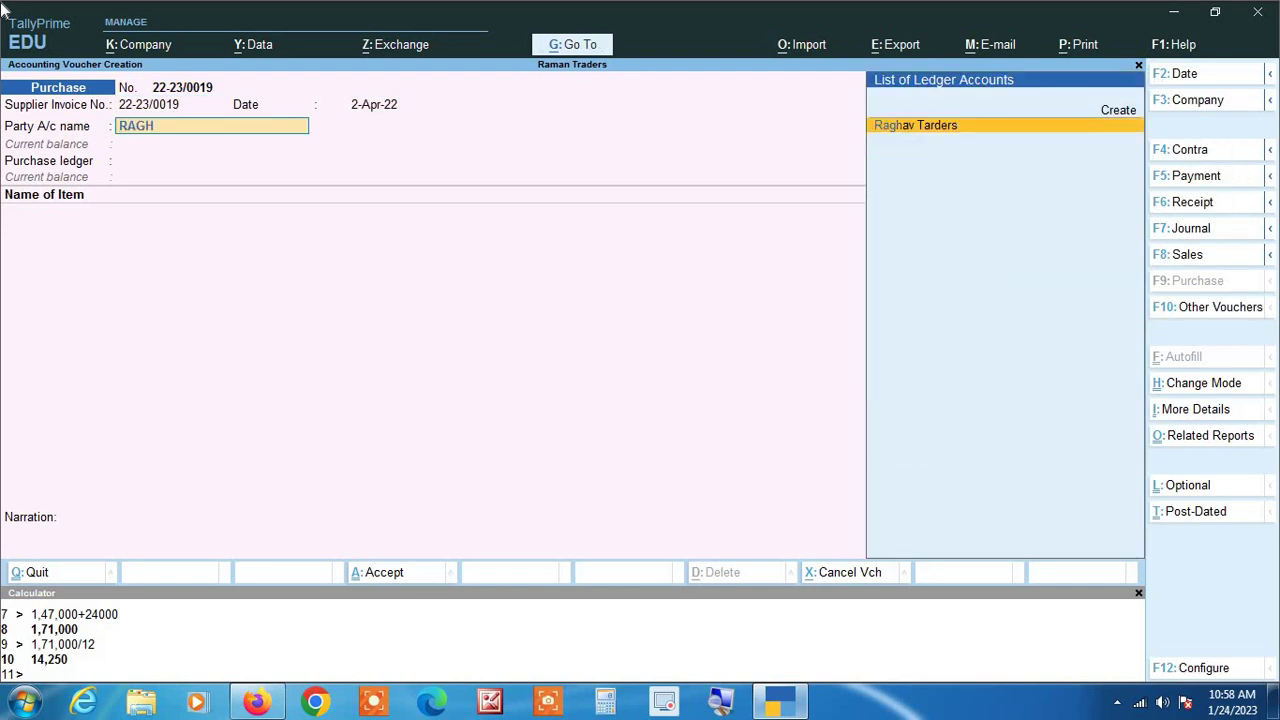
key("Return")
key("Return")
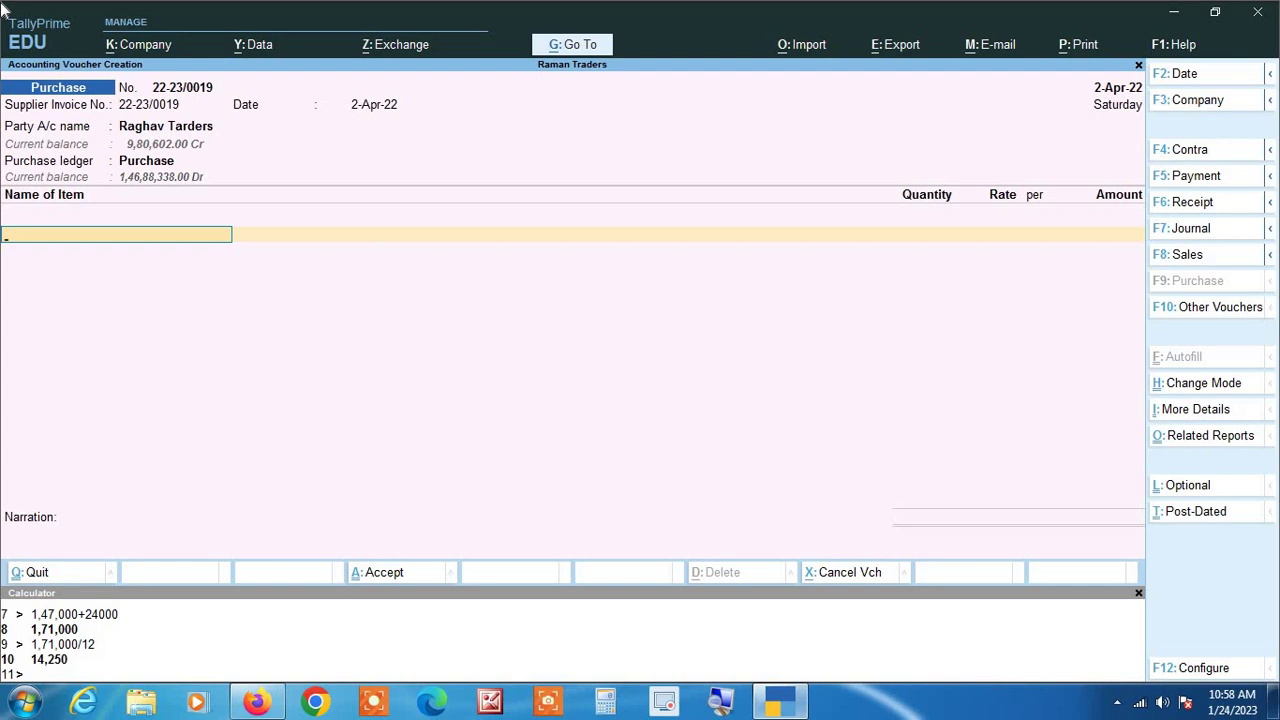
- Add the item Almonds with a quantity of 500 kgs at the rate of 120.00 per kg
type("a")
key("Return")
type("500")
key("Return")
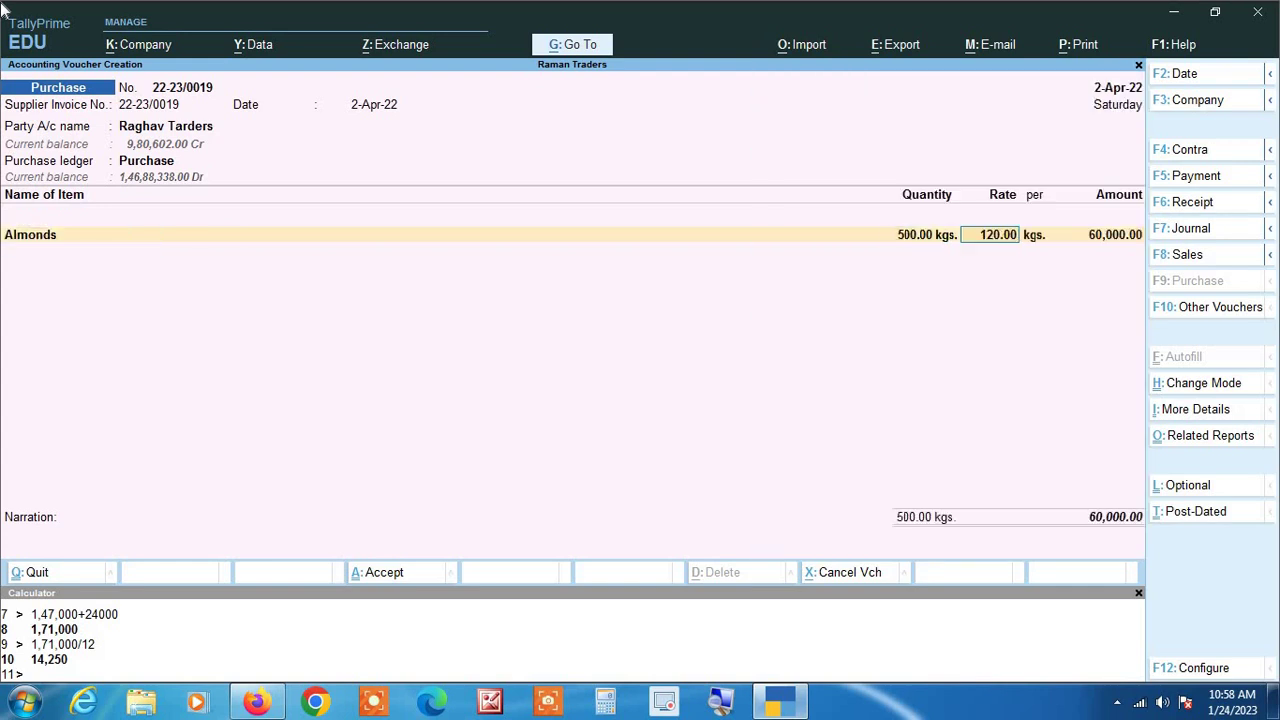
key("Return")
key("Return")
- Add the Cgst and Sgst ledgers to purchase voucher 22-23/0019 and proceed to the narration
key("Return")
type("c")
key("Return")
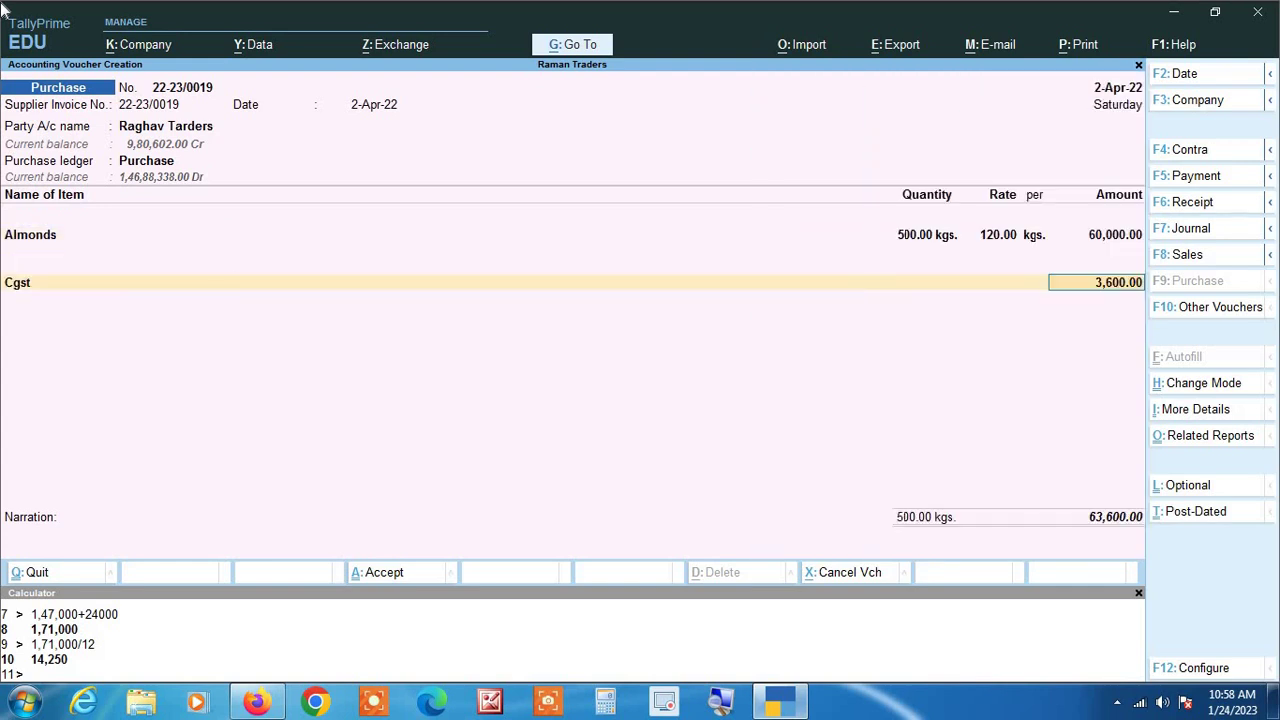
key("Return")
type("s")
key("Return")
key("Return")
key("Return")
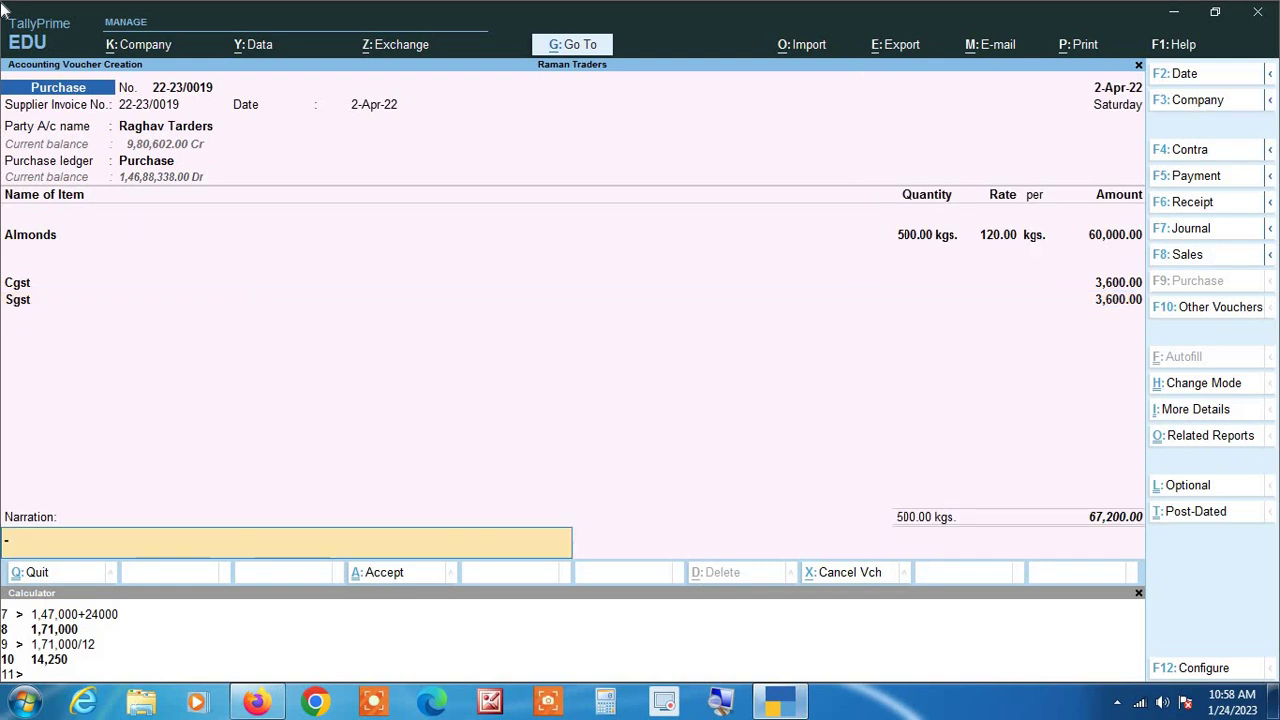
- Save purchase voucher 22-23/0019 without a narration and set the date of the next purchase voucher to 31-3-22
key("Return")
key("Return")
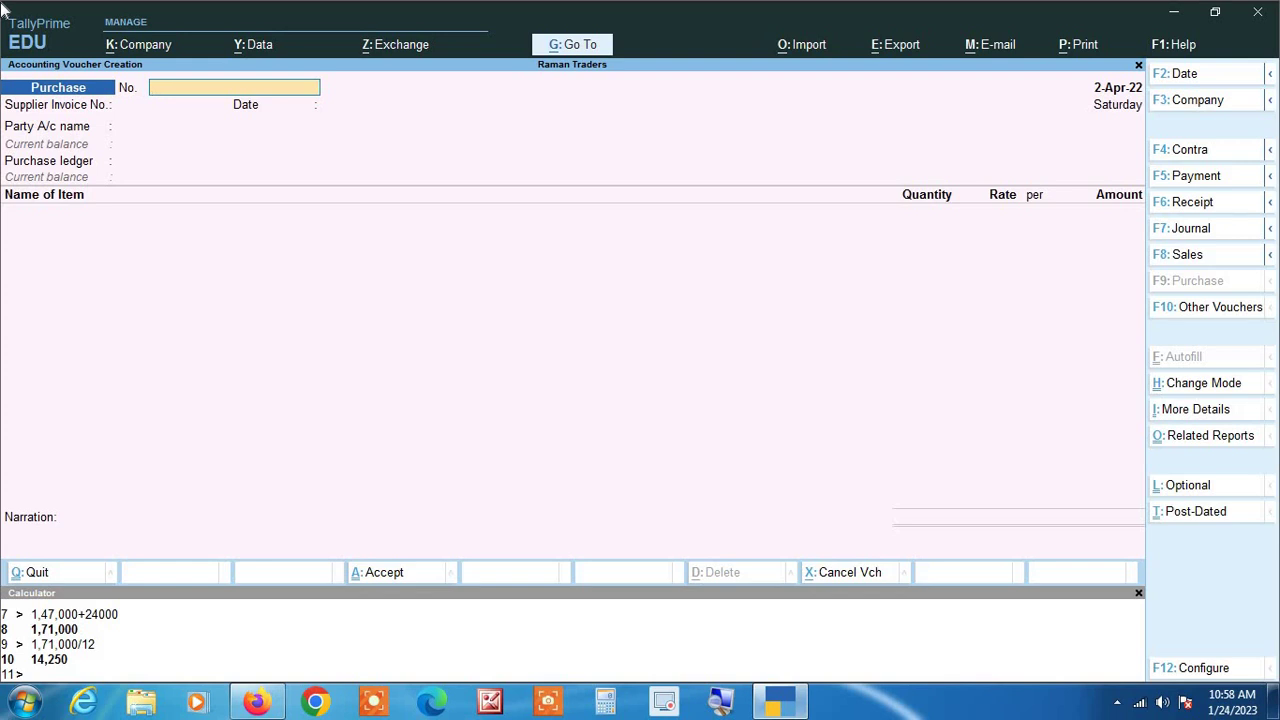
key("F2")
type("31 3")
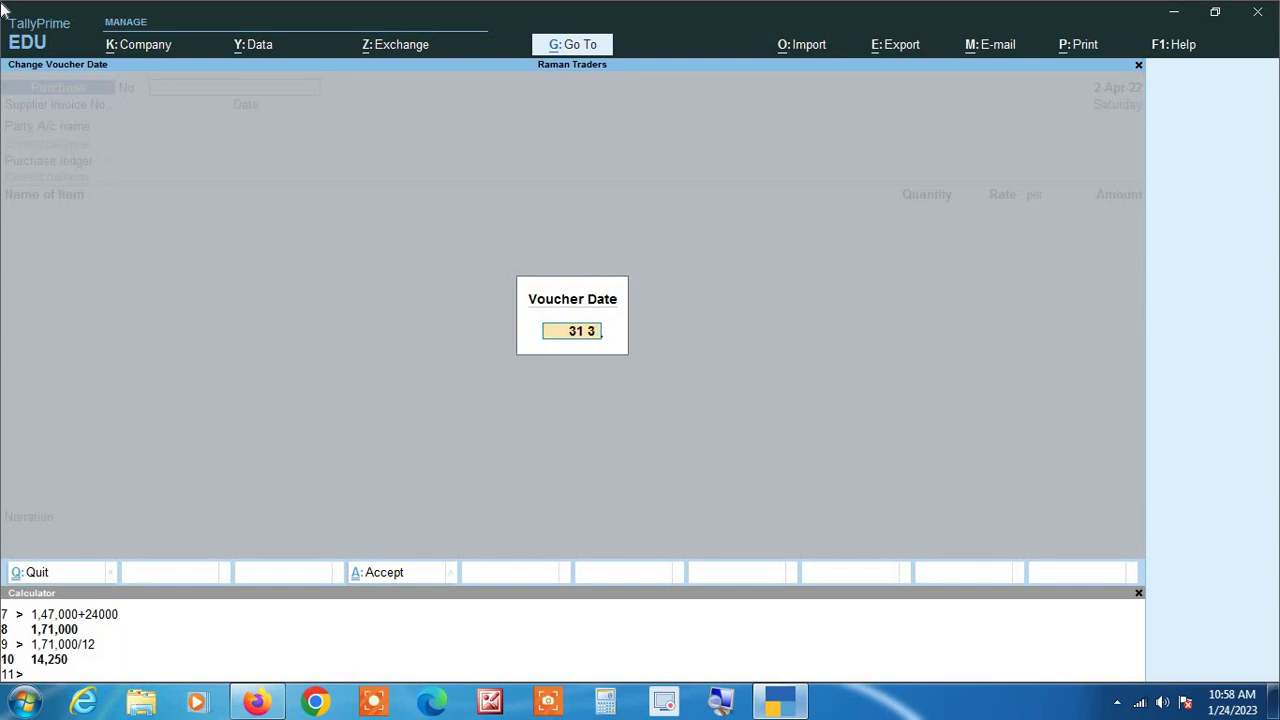
type(" 22")
key("Return")
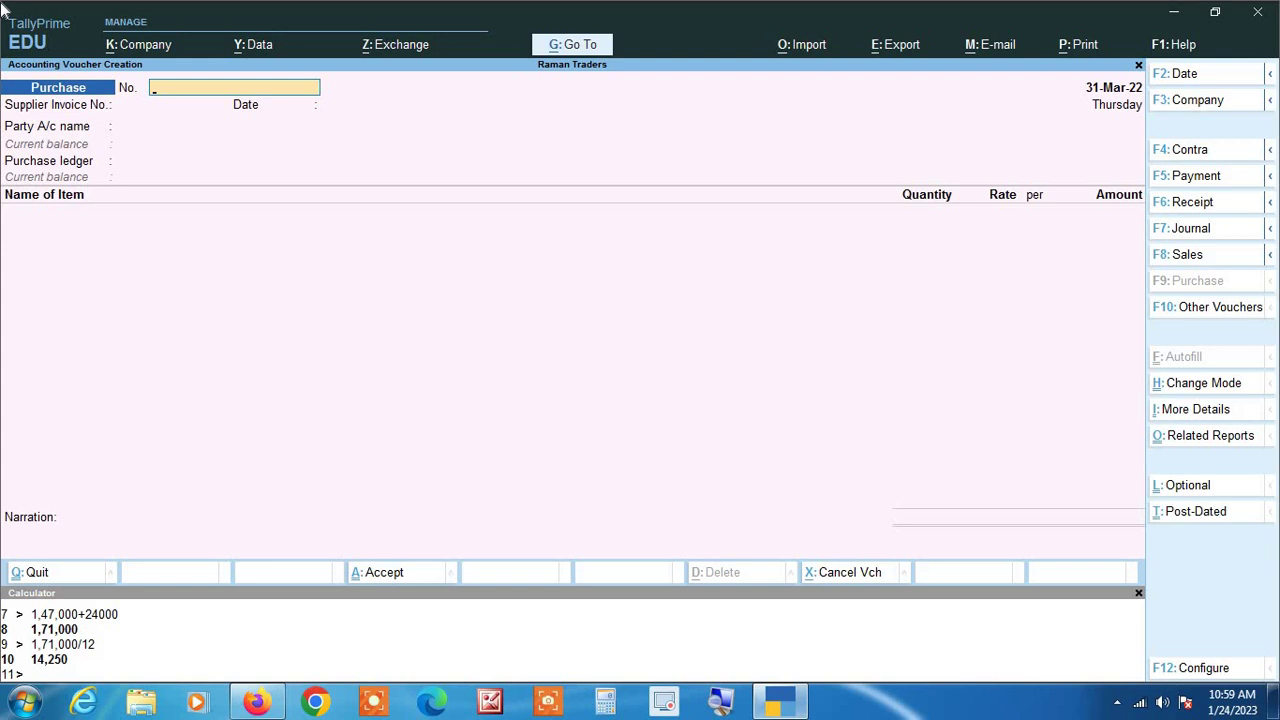
- Enter GST/21-22/01225 as the voucher number and supplier invoice number, keeping 31-Mar-22 as the invoice date
type("GST/21-22/01225")
key("ctrl")
key("Return")
key("ctrl+alt+v")
key("Return")
key("Return")
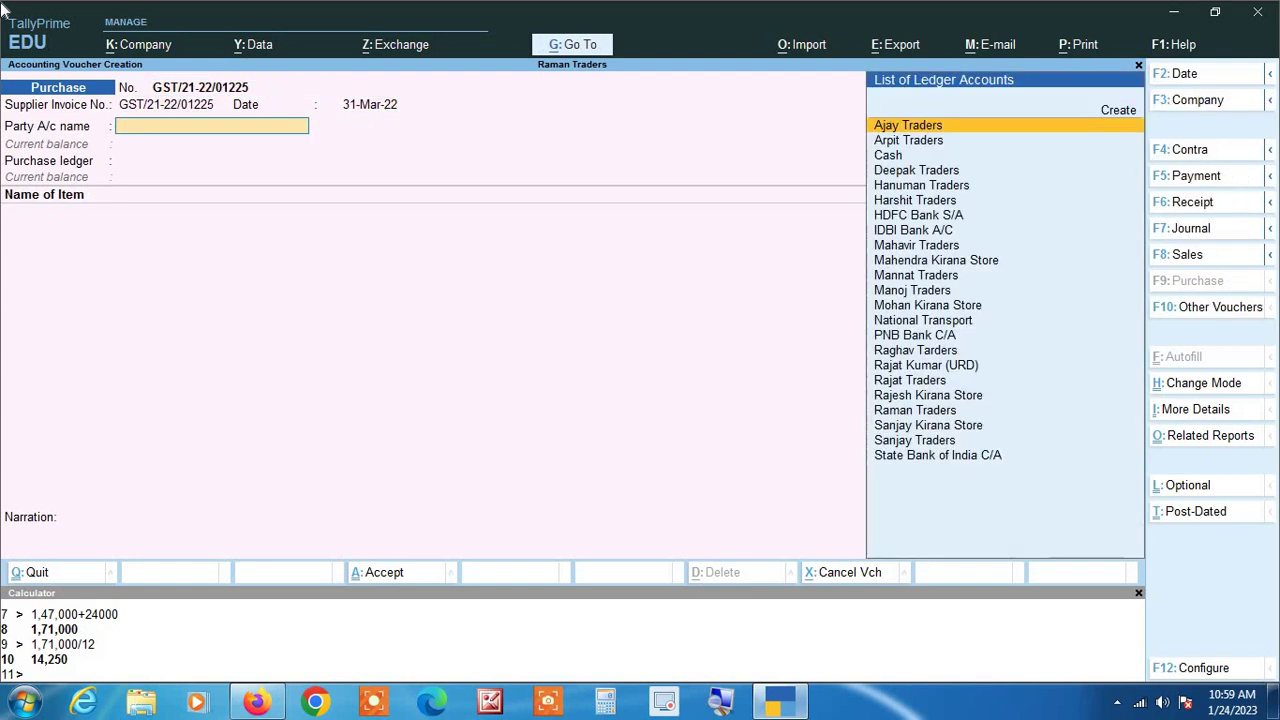
- Choose Ajay Traders as the party and Purchase as the purchase ledger for voucher GST/21-22/01225
type("ajay")
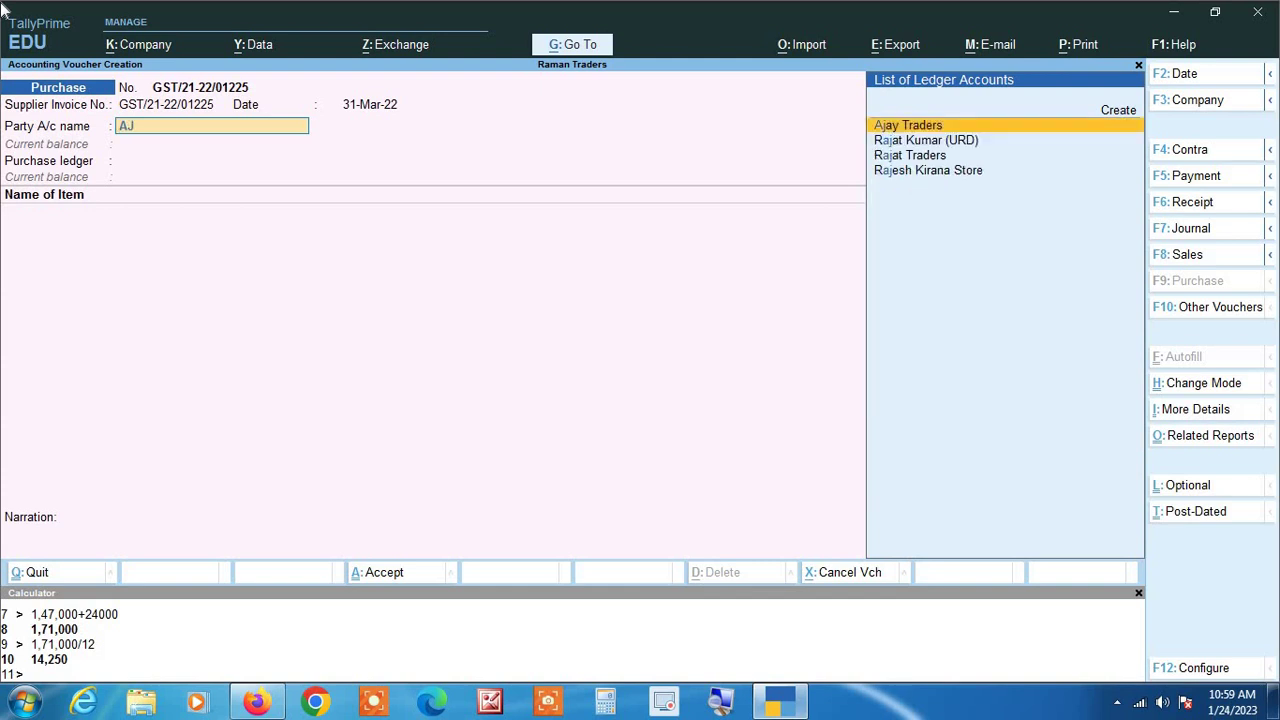
key("Return")
key("Return")
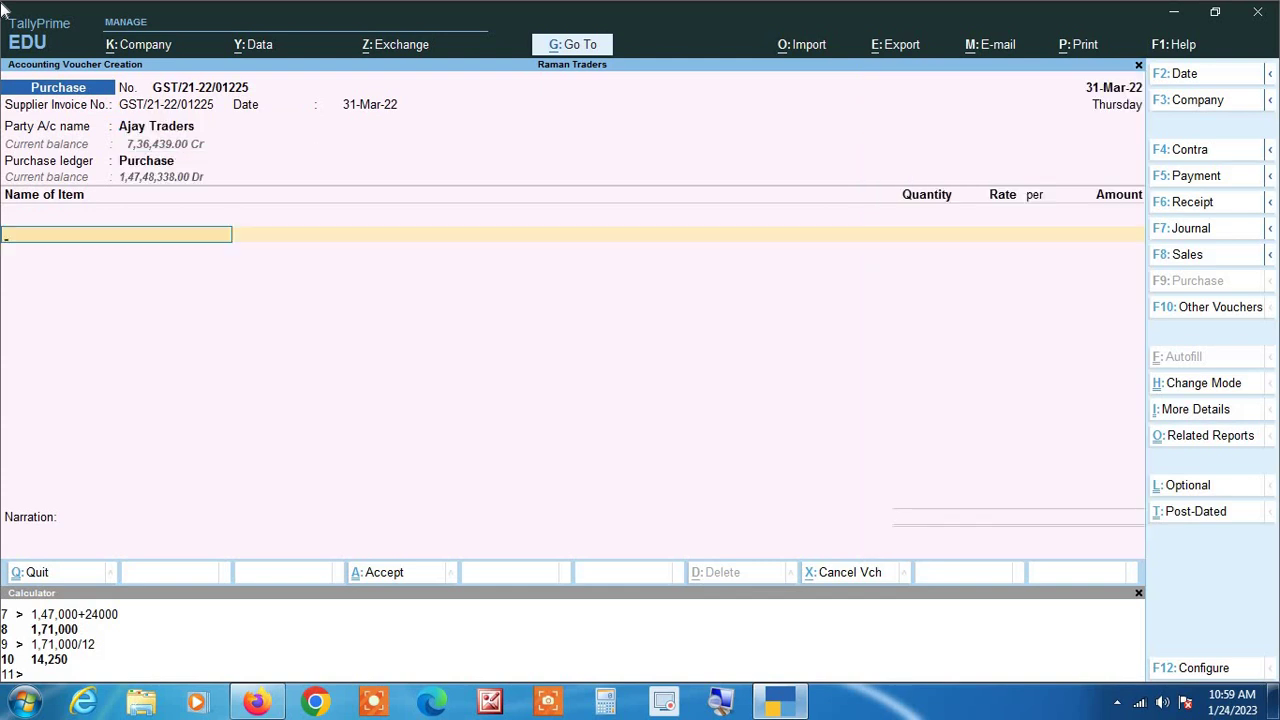
- Add the item Almonds with a quantity of 600 kgs at the rate of 120.00 per kg
type("a")
key("Return")
type("600")
key("Return")
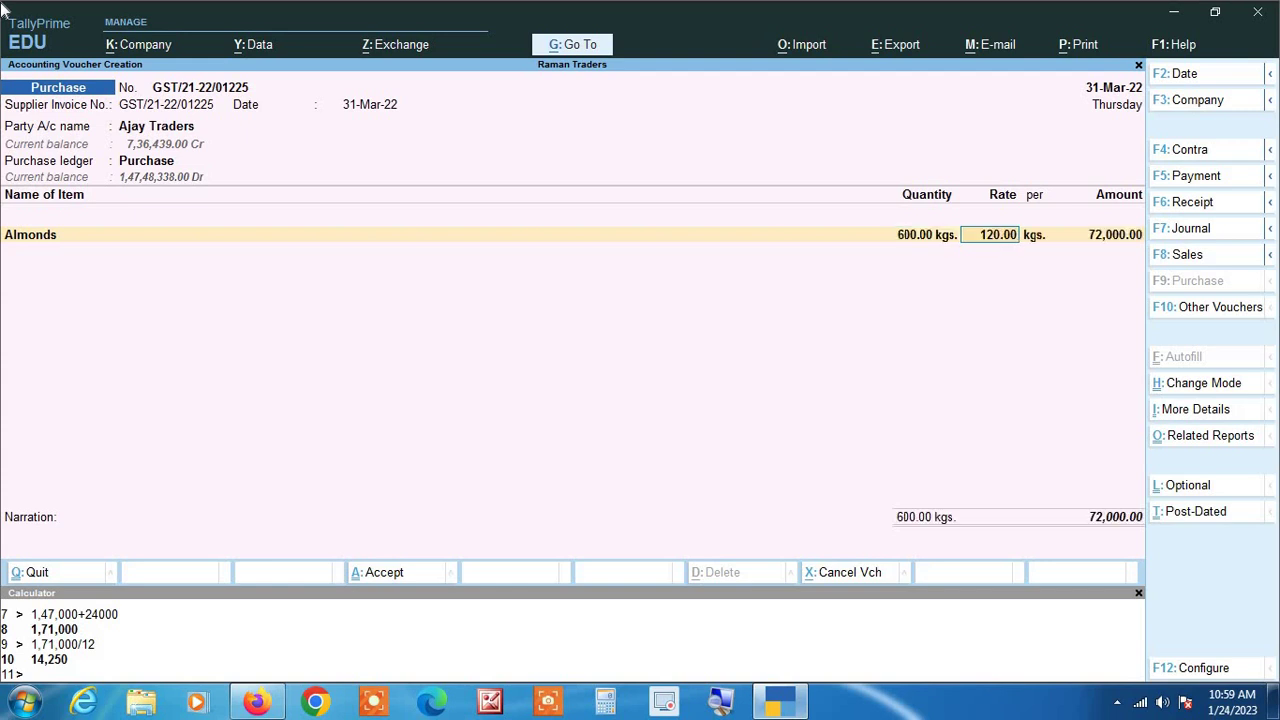
key("Return")
key("Return")
- Add the Cgst and Sgst ledgers to purchase voucher GST/21-22/01225 and save the voucher
type("cg")
key("Return")
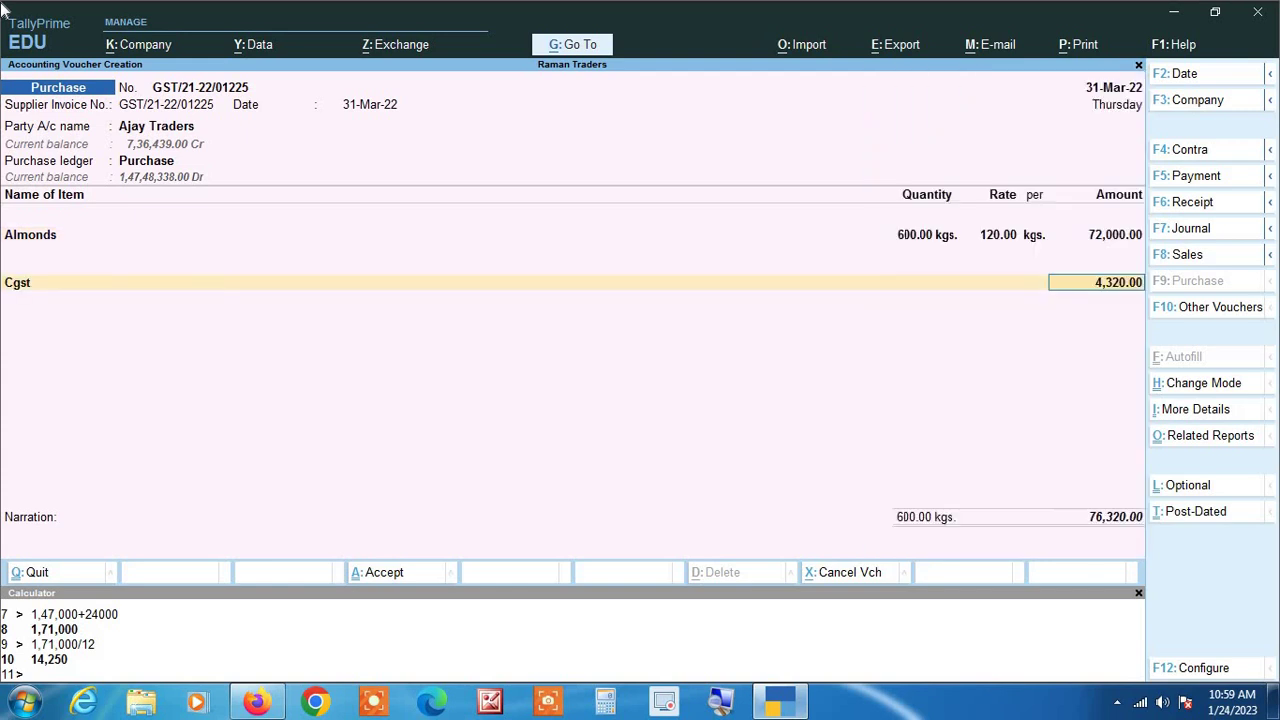
key("Return")
type("sg")
key("Return")
key("Return")
key("Return")
key("Return")
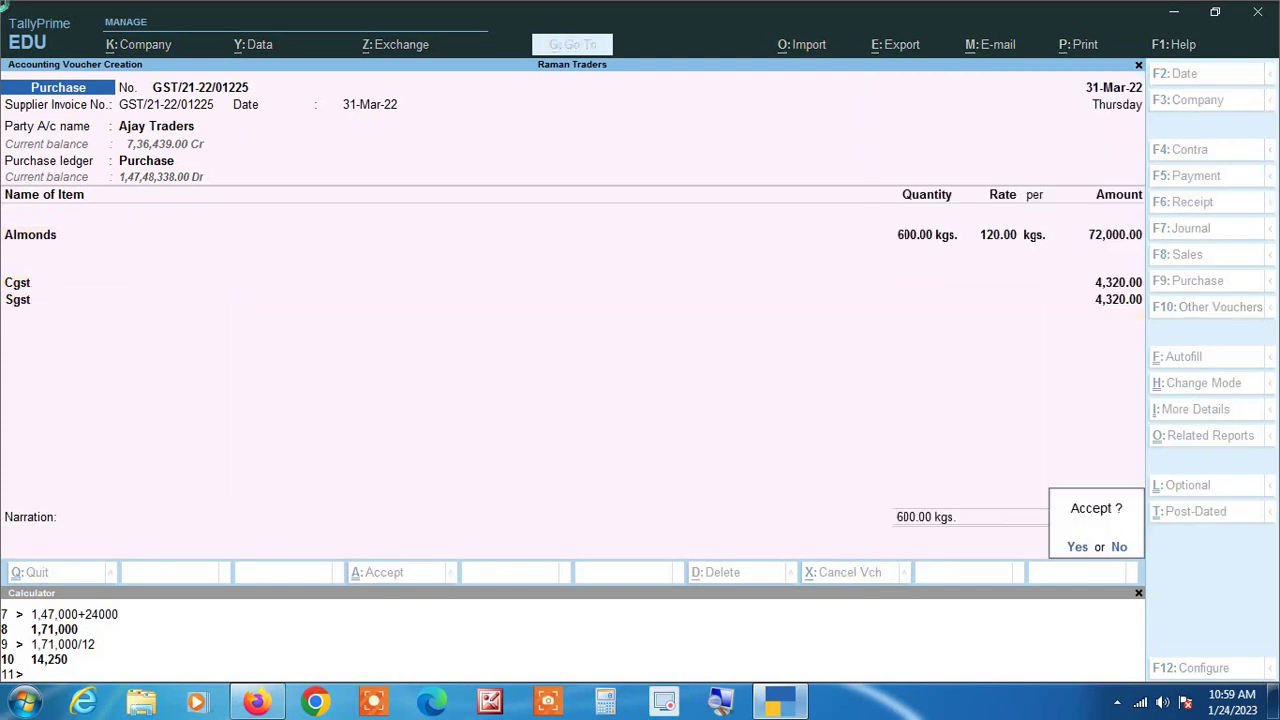
key("Return")
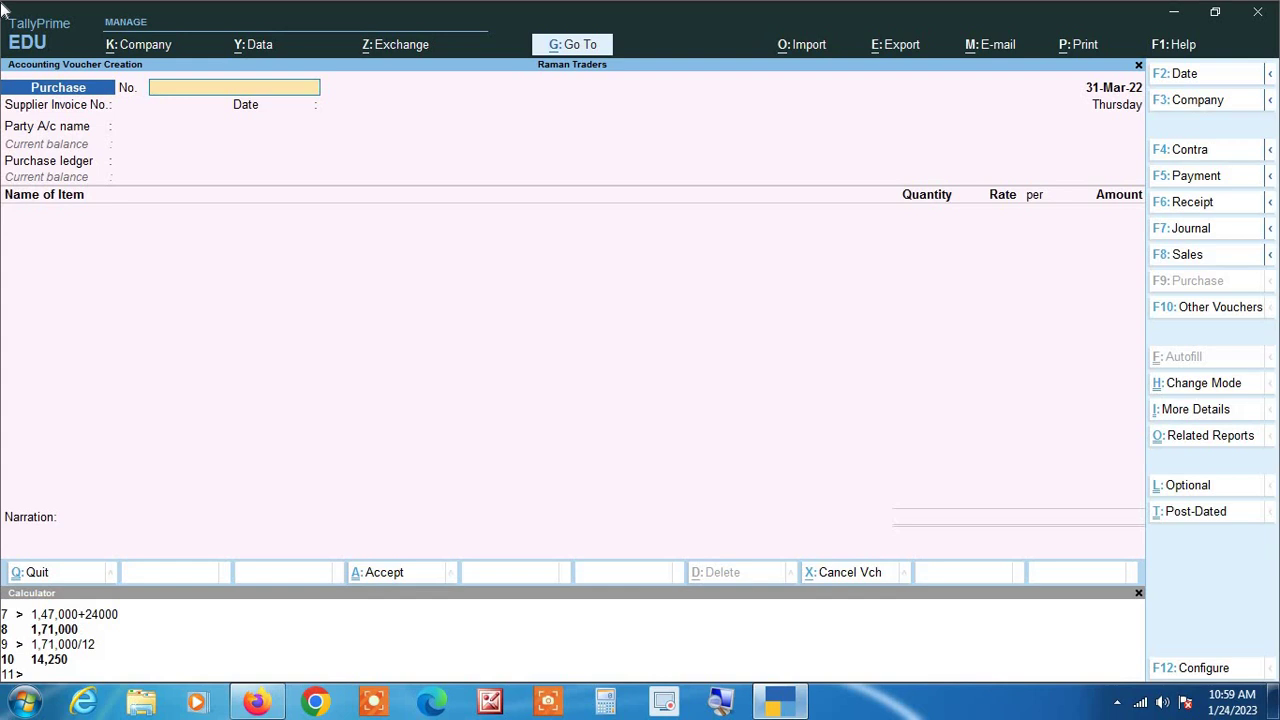
- Return to the Gateway of Tally and set the current period from 1-4-2021 to 31-3-2022
key("Escape")
key("Return")
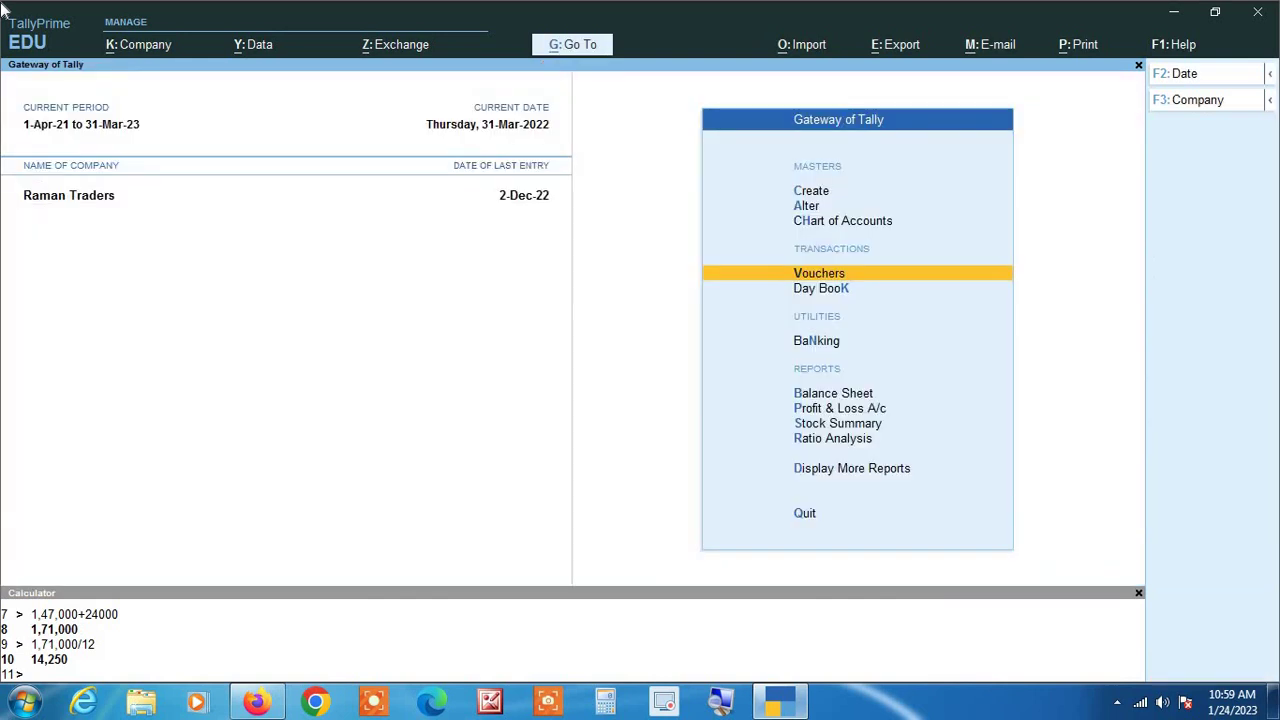
key("alt+F2")
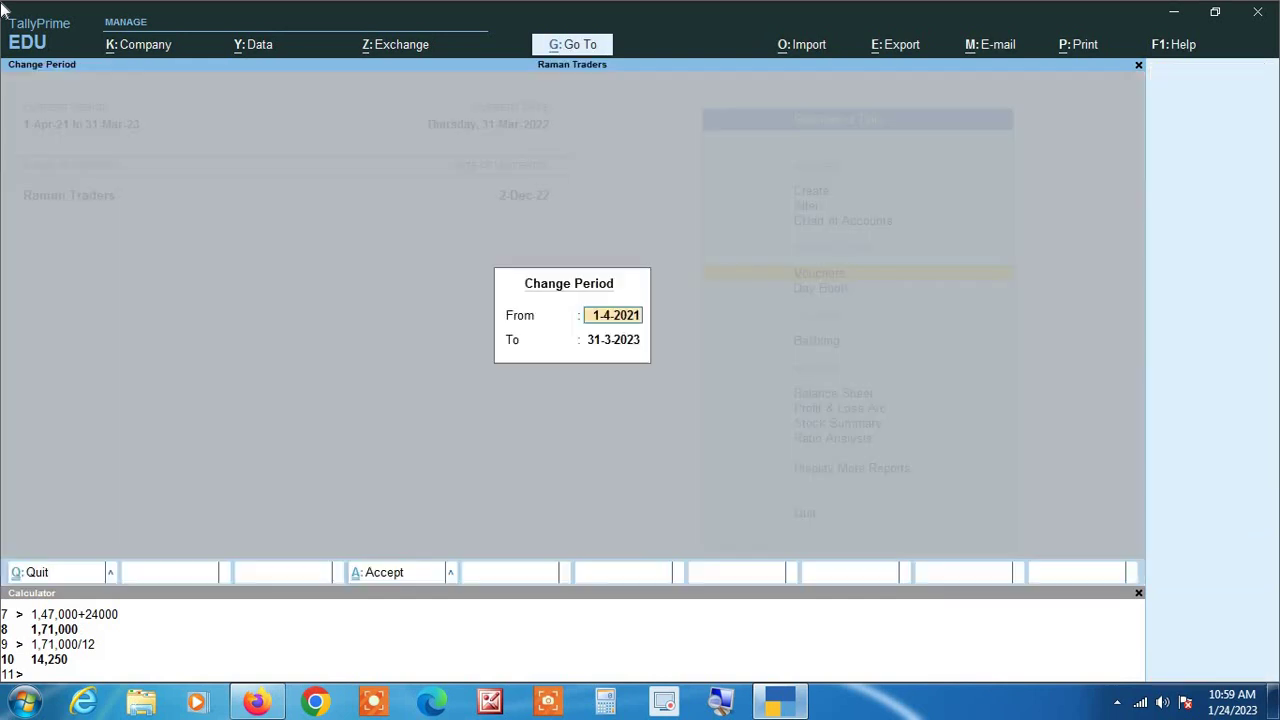
type("1 4")
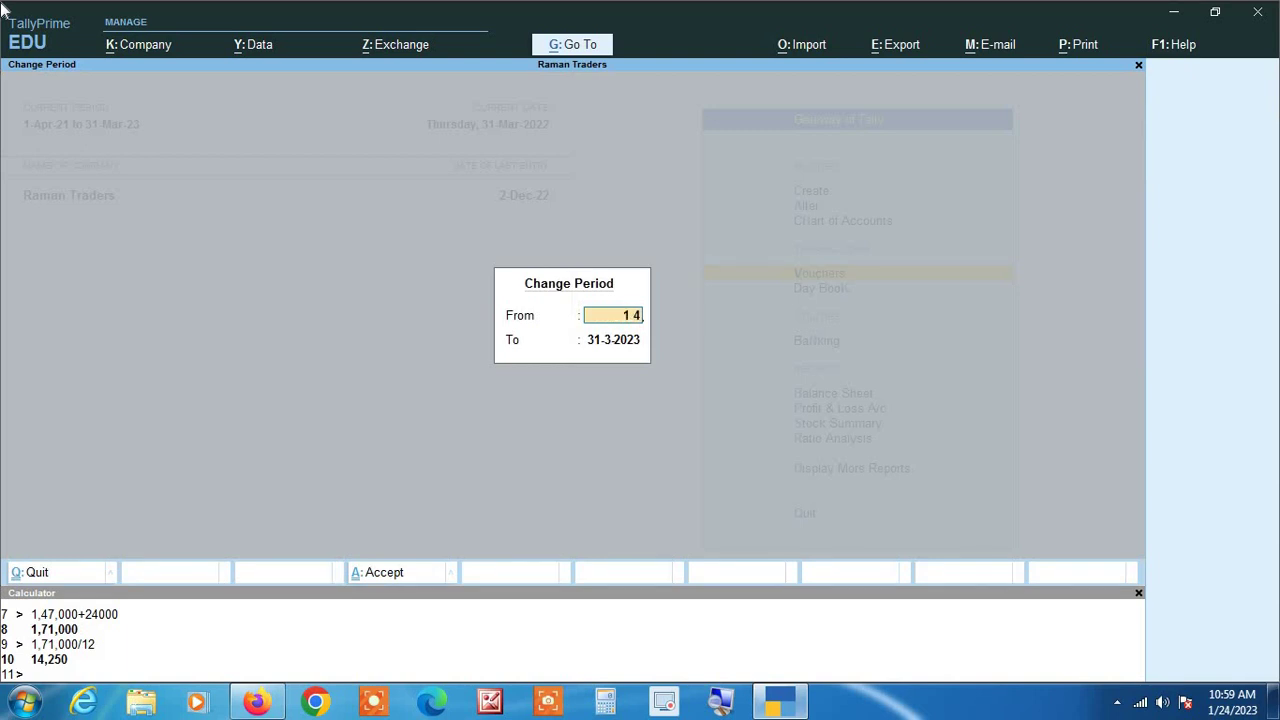
type(" 2021")
key("Return")
type("31 3 22")
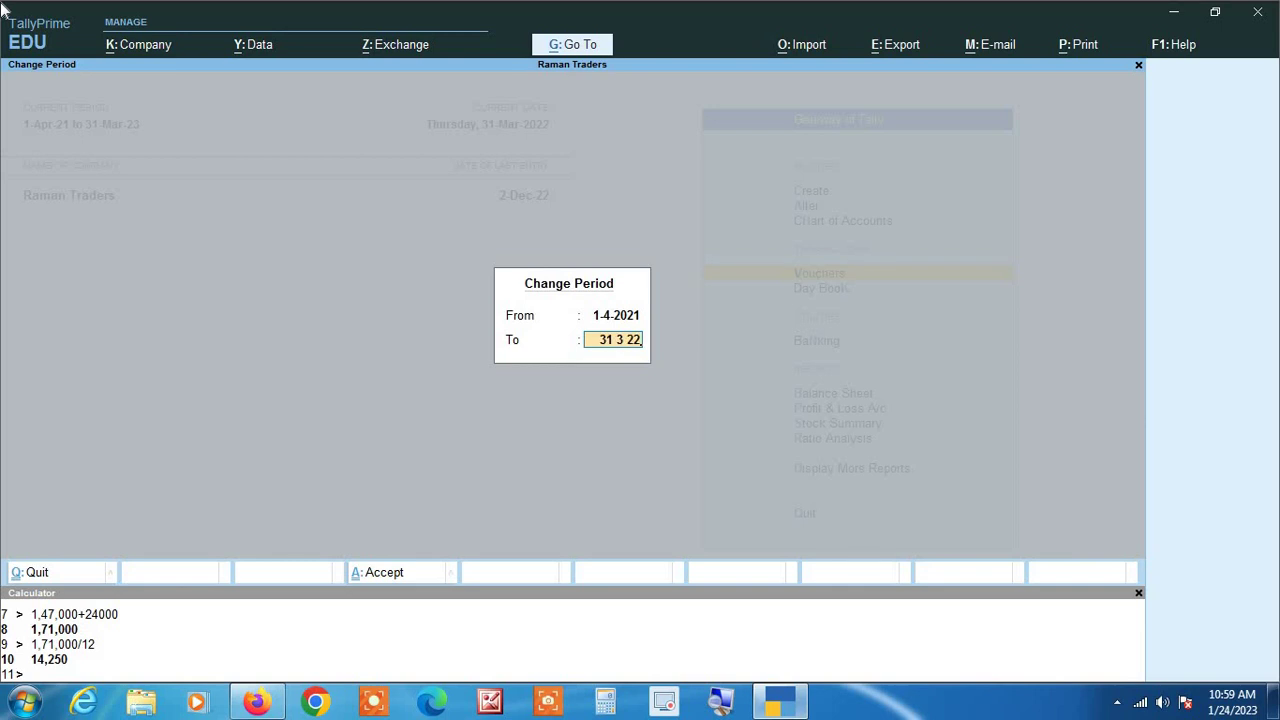
key("Return")
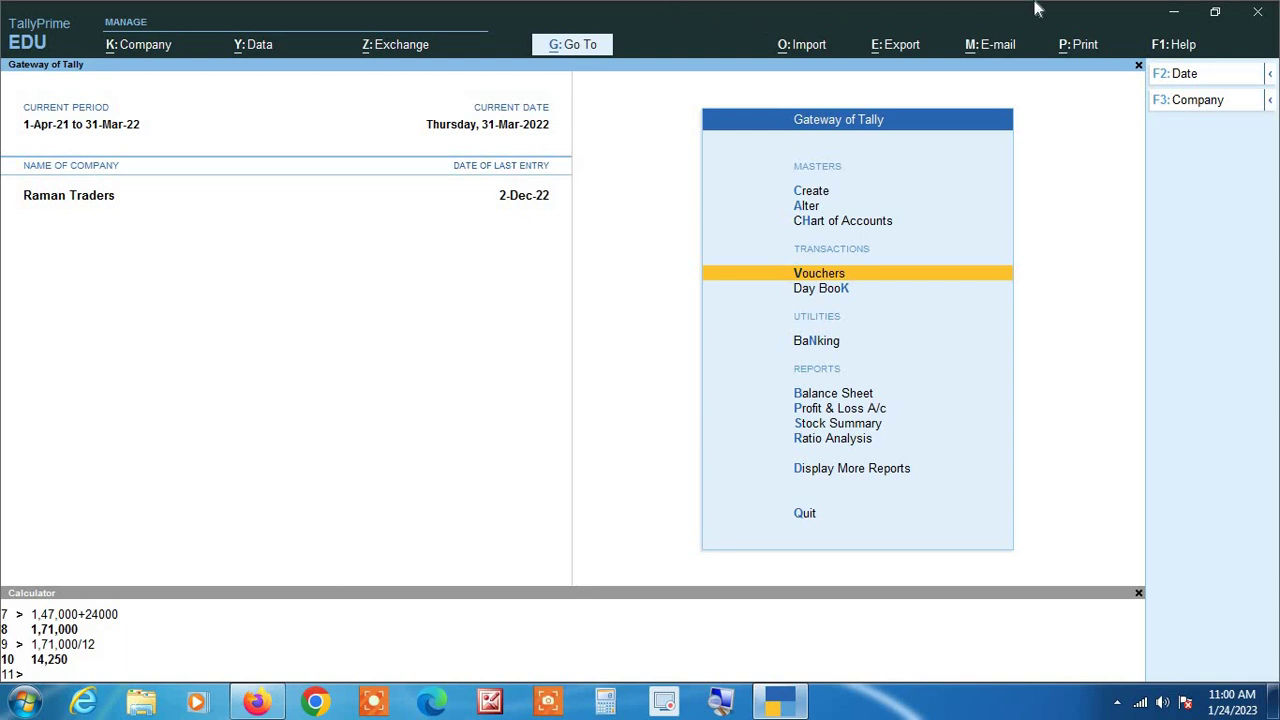
- Open the Ajay Traders ledger and list its vouchers from 1-4-21 to 31-3-22, going to the last entry
type("dalAJ")
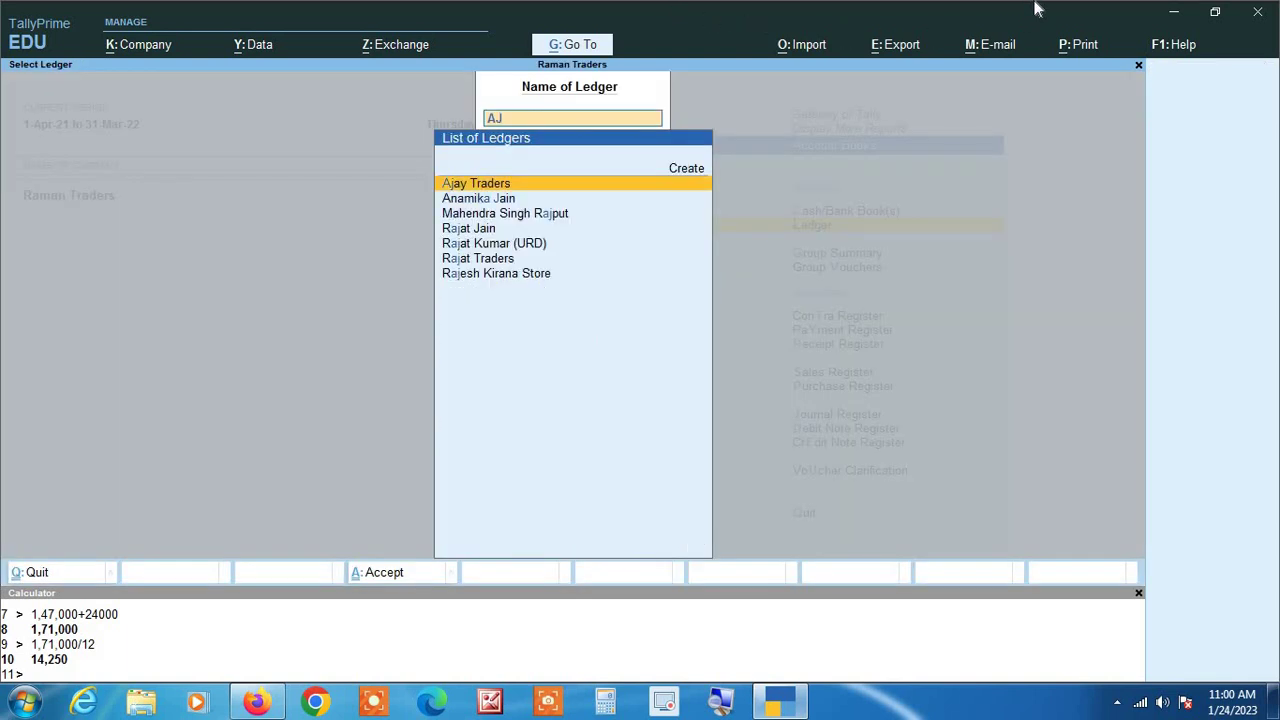
key("Return")
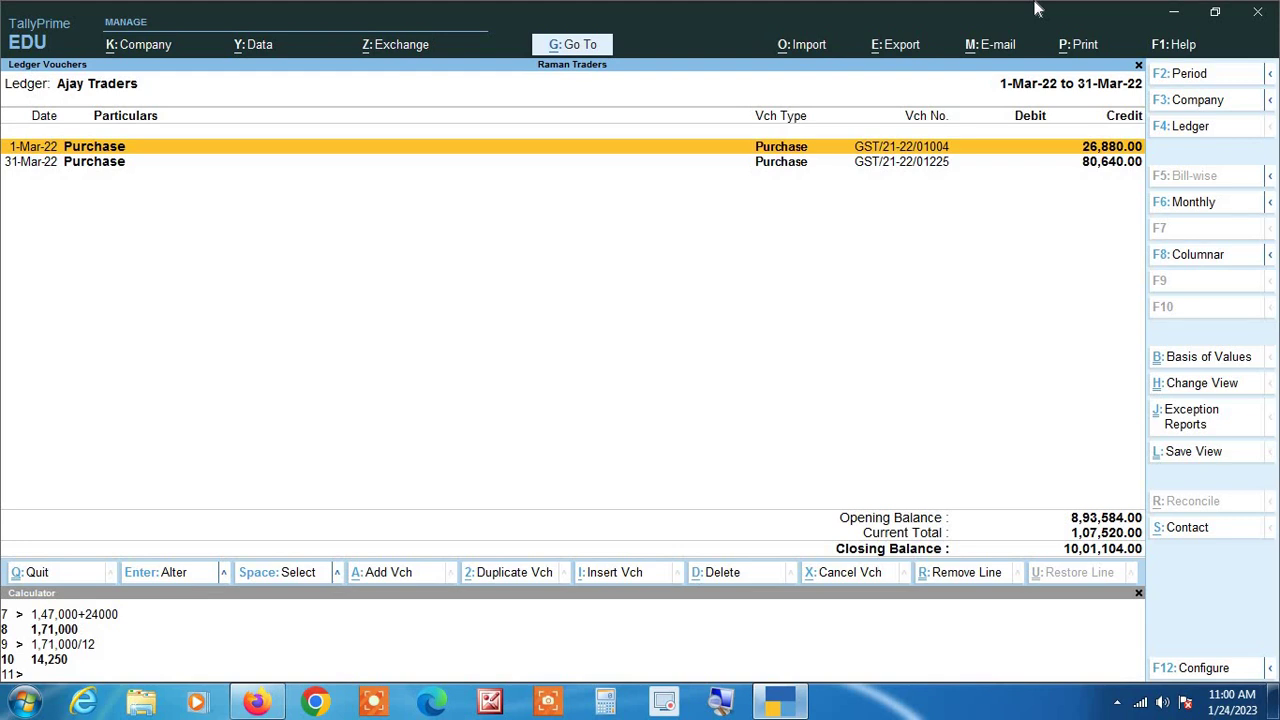
key("alt+F2")
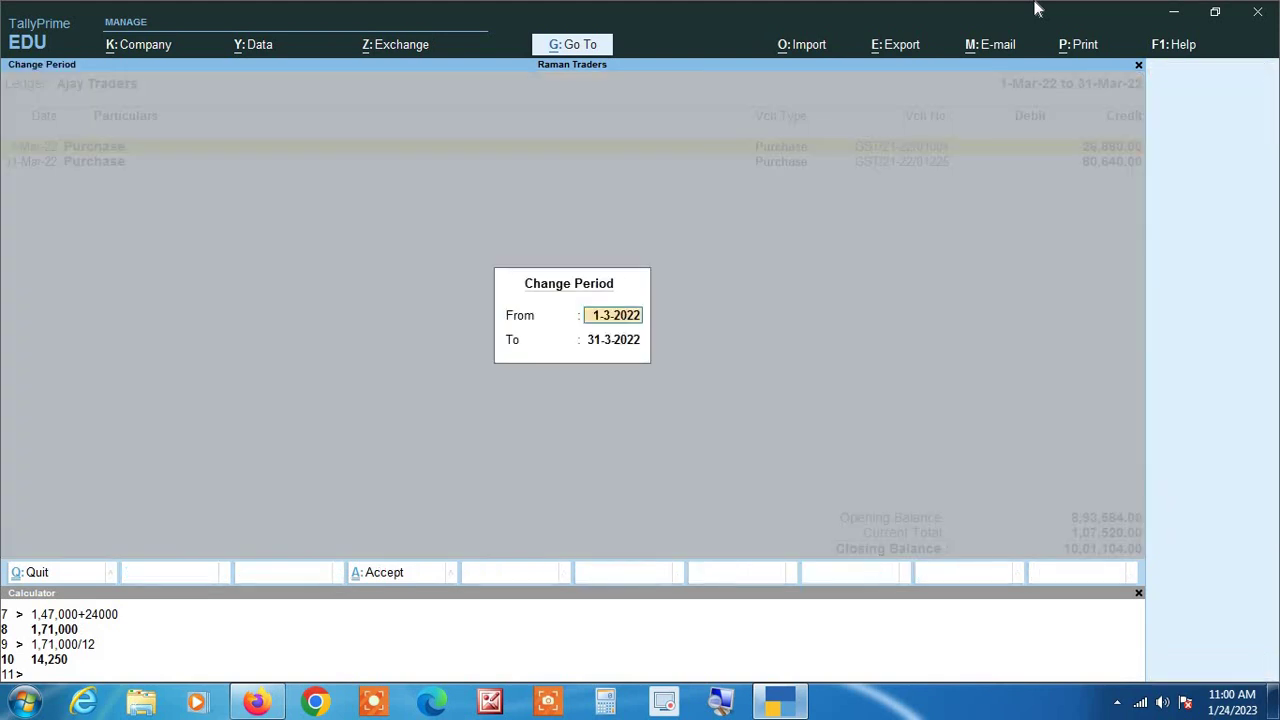
type("1-4-21")
key("Return")
key("Return")
key("End")
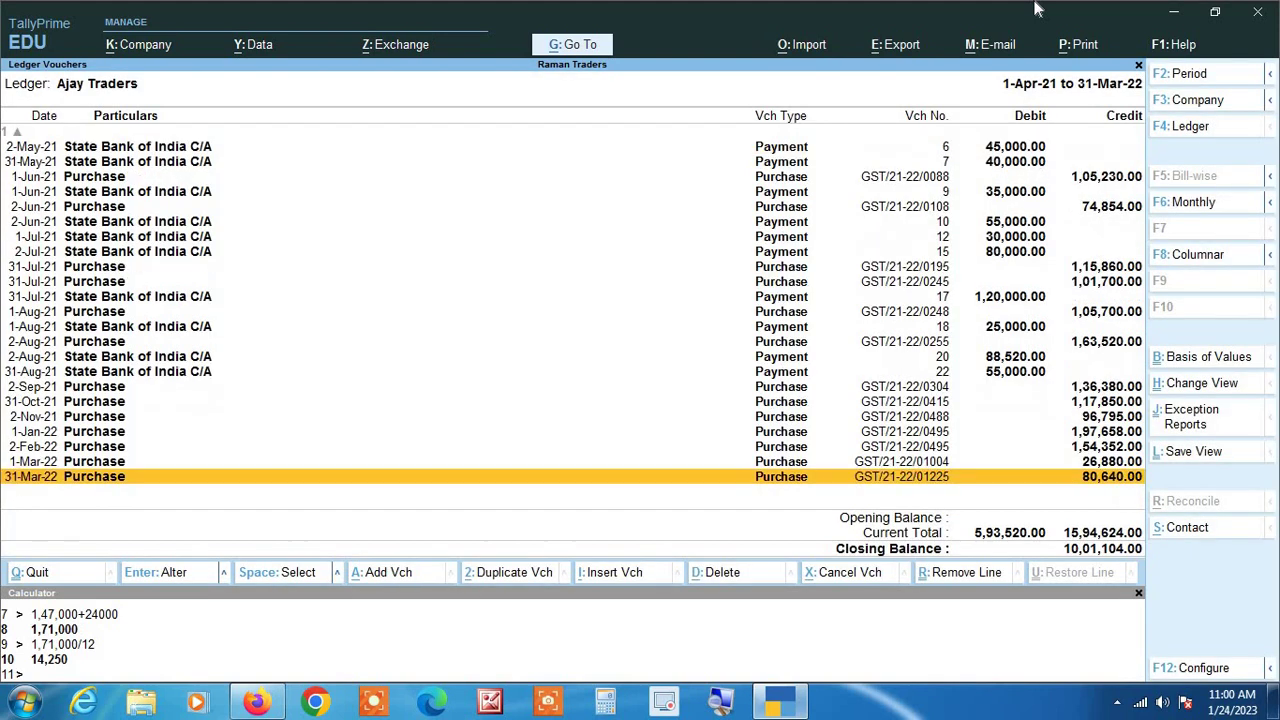
- Examine the March 2022 purchase vouchers GST/21-22/01004 and GST/21-22/01225, and return to the Gateway of Tally
key("Up")
key("Return")
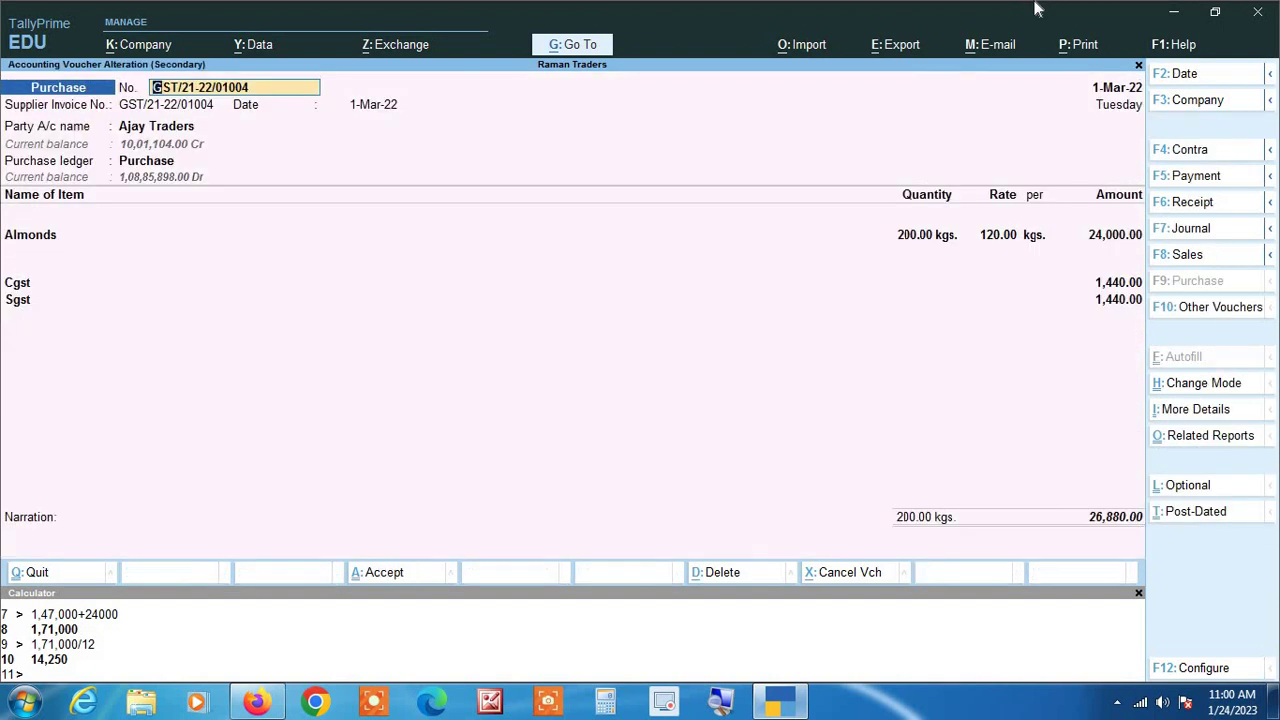
key("Escape")
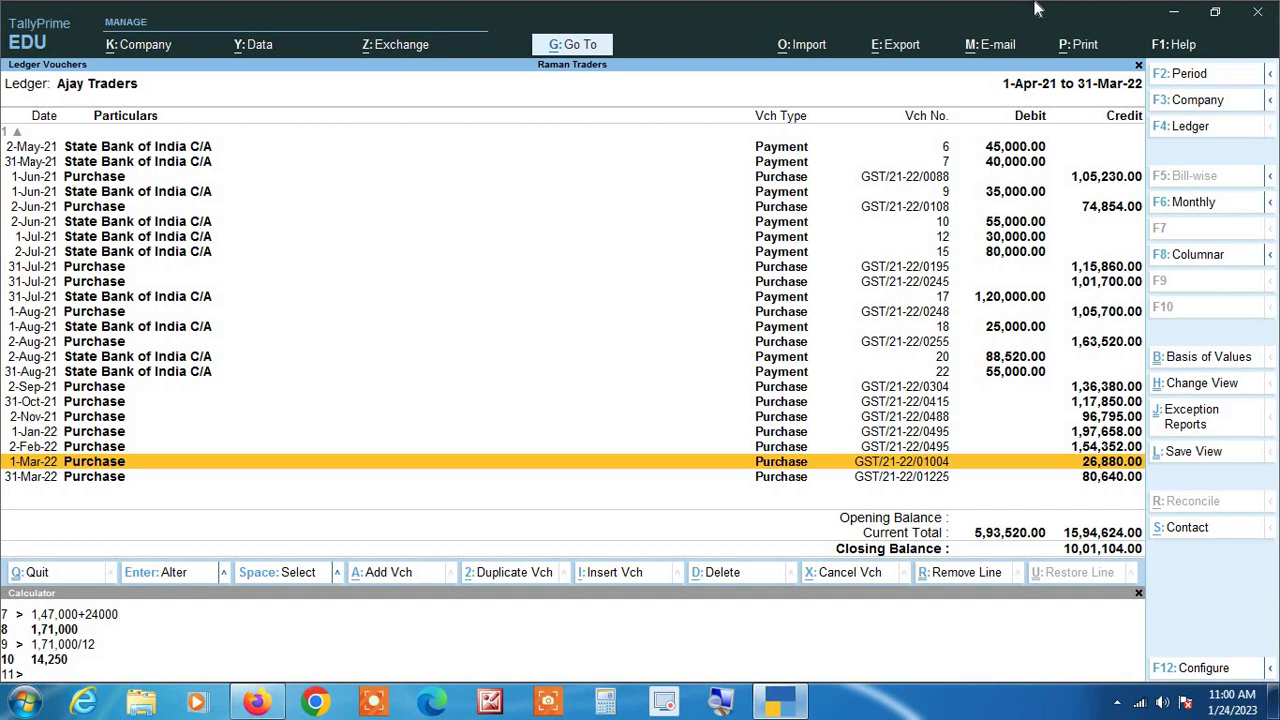
key("Down")
key("Return")
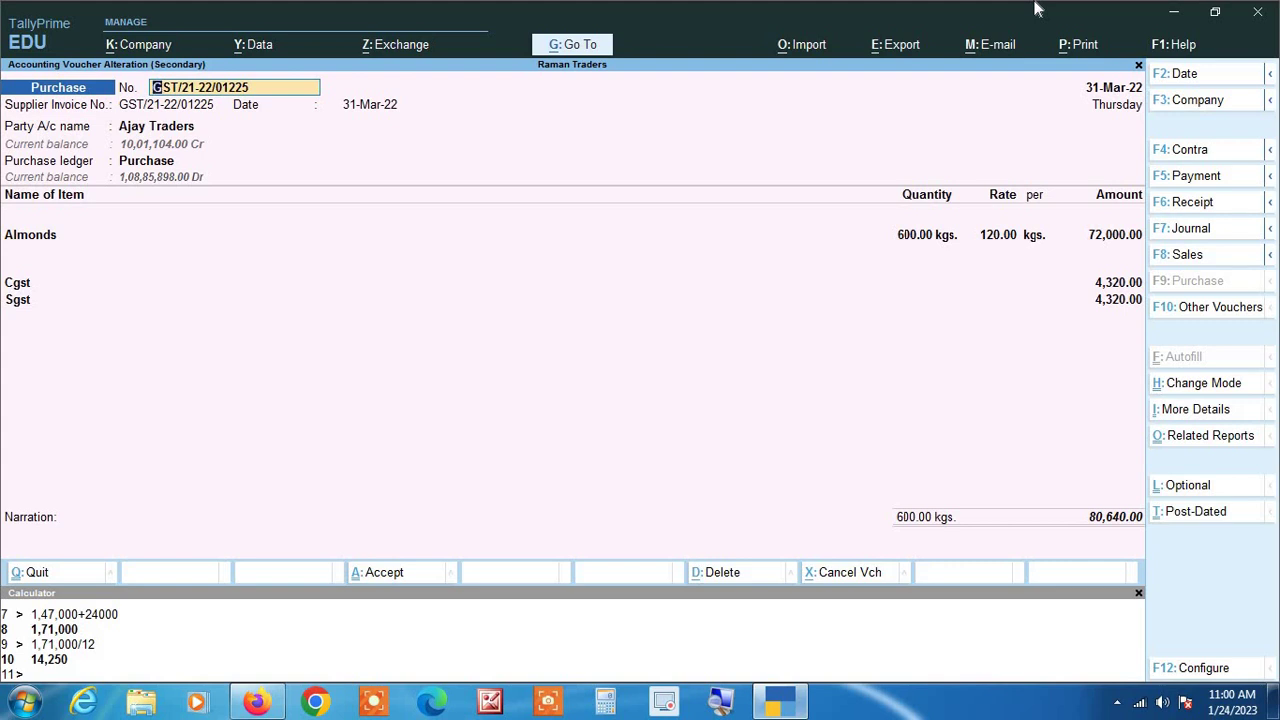
key("BackSpace")
key("Escape")
key("Escape")
key("Escape")
key("Escape")
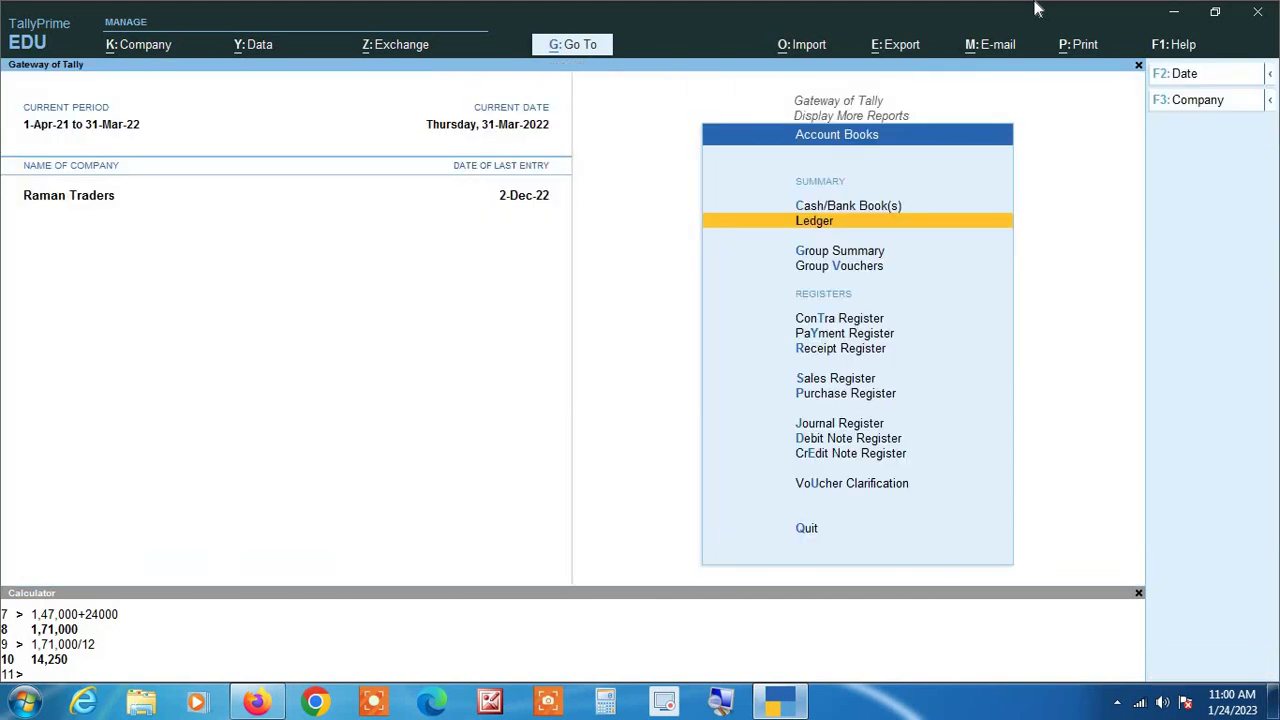
key("Escape")
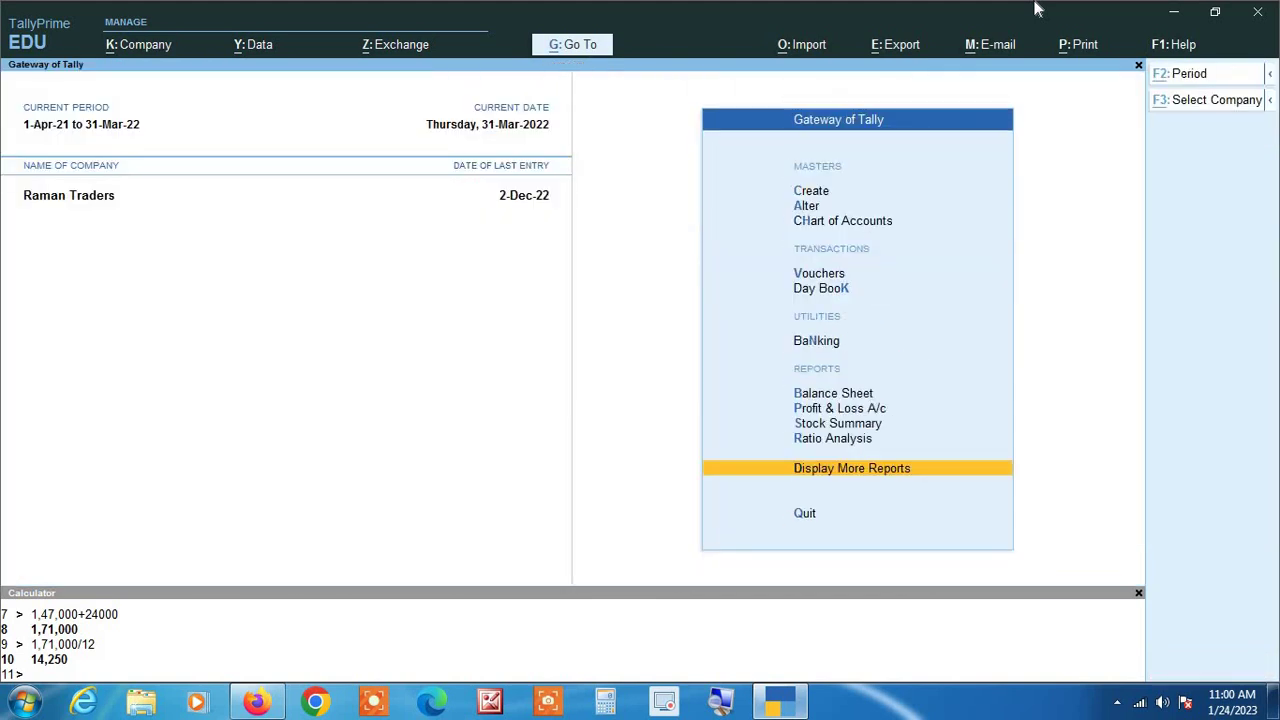
- Set the current period to the next financial year, from 1-4-2022 to 31-3-23
key("F2")
type("1 4")
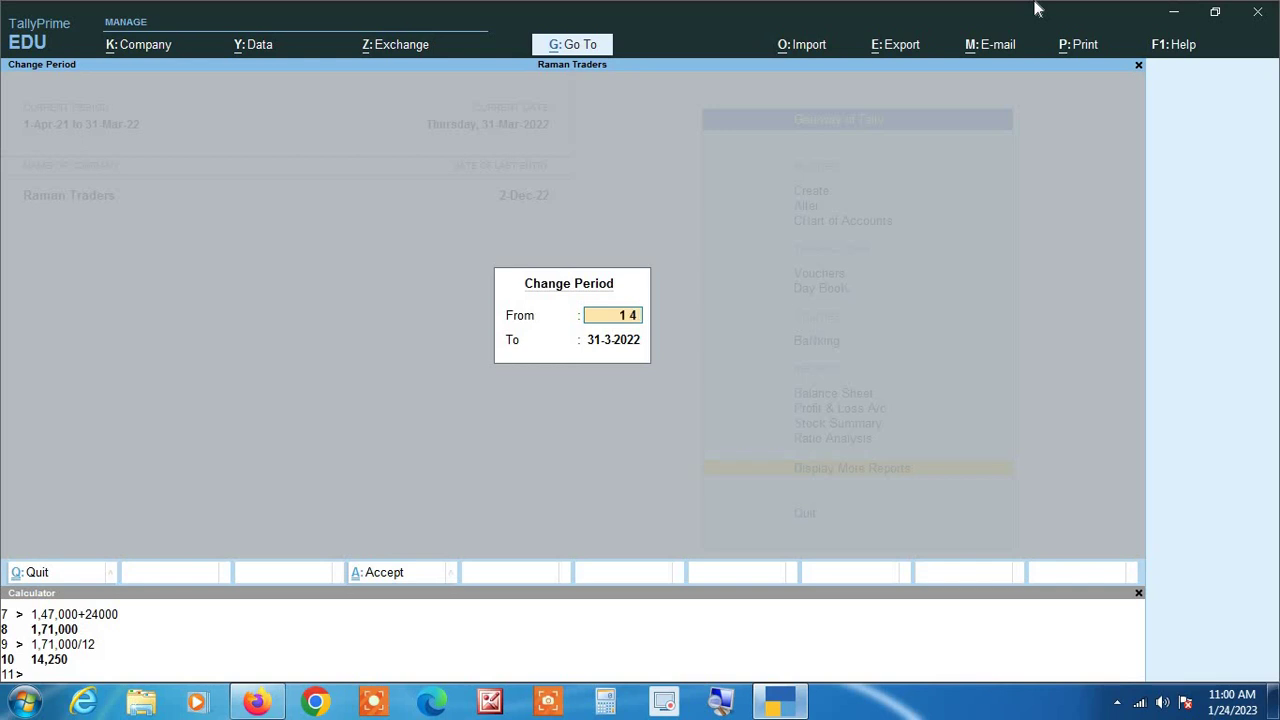
key("Return")
type("31 3 2")
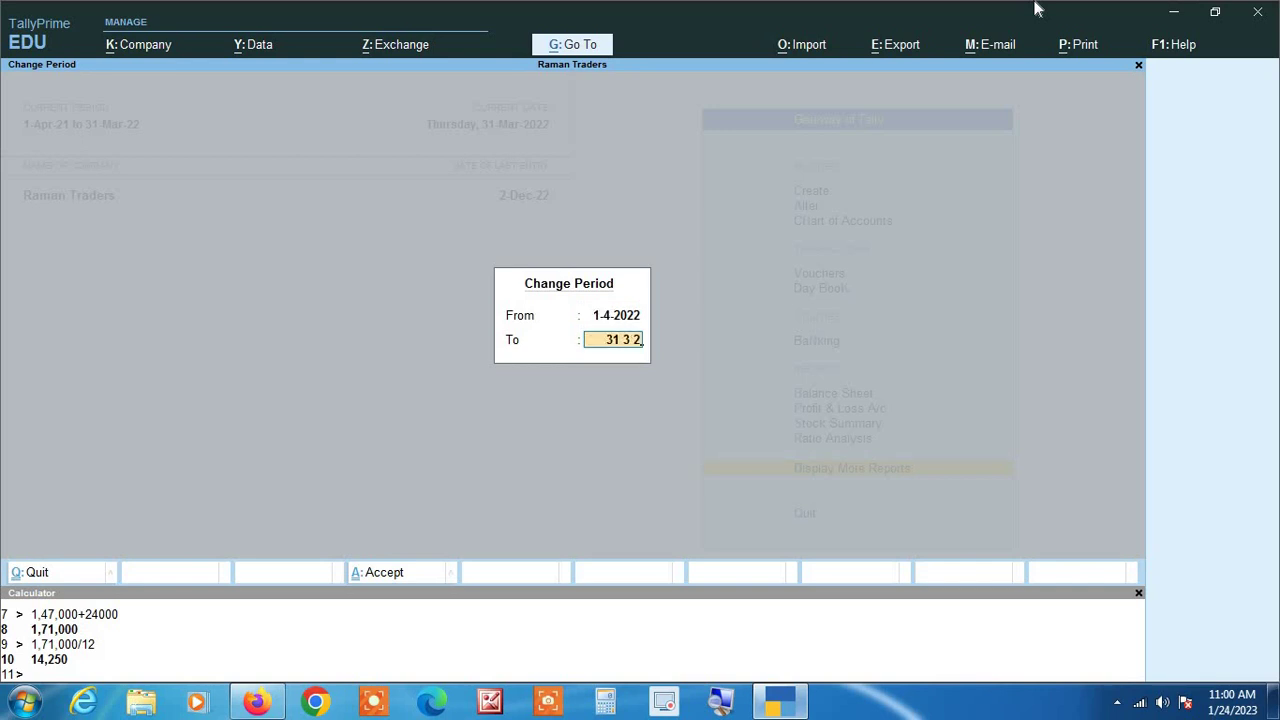
type("3")
key("Return")
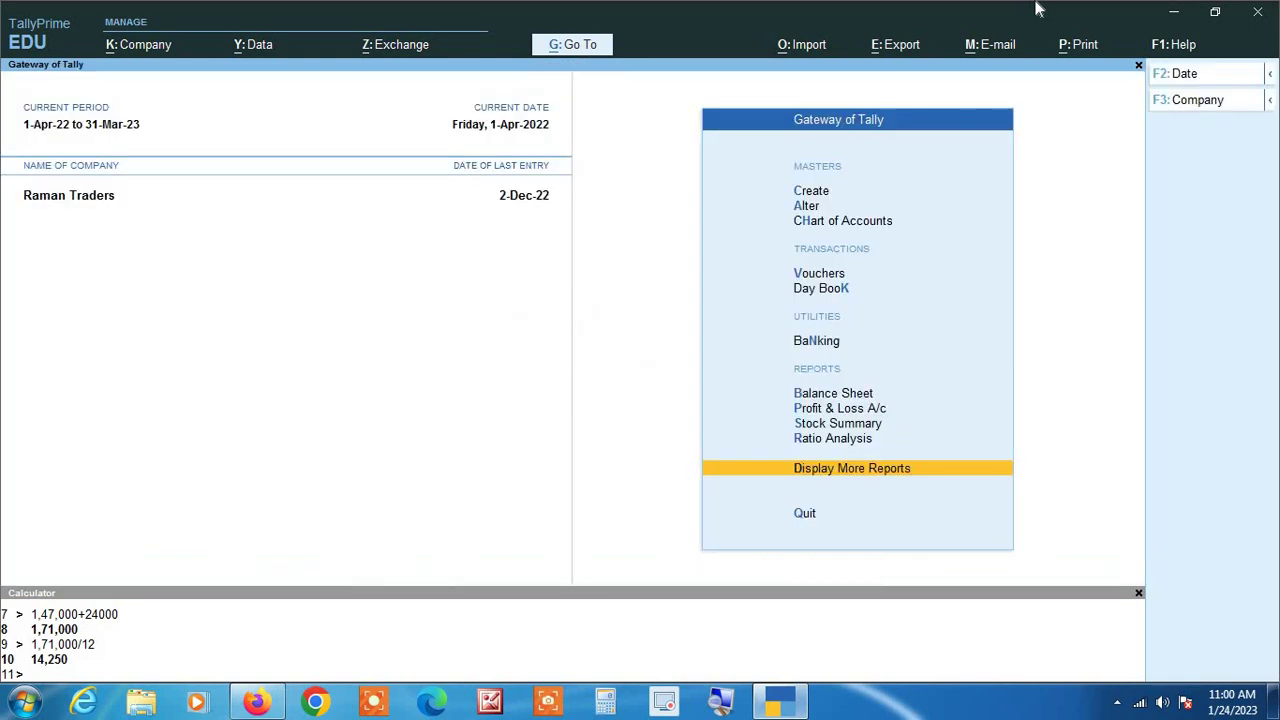
- Open the Raghav Tarders ledger and list its vouchers starting from 1-4-22
left_click(724, 704)
key("Return")
type("al")
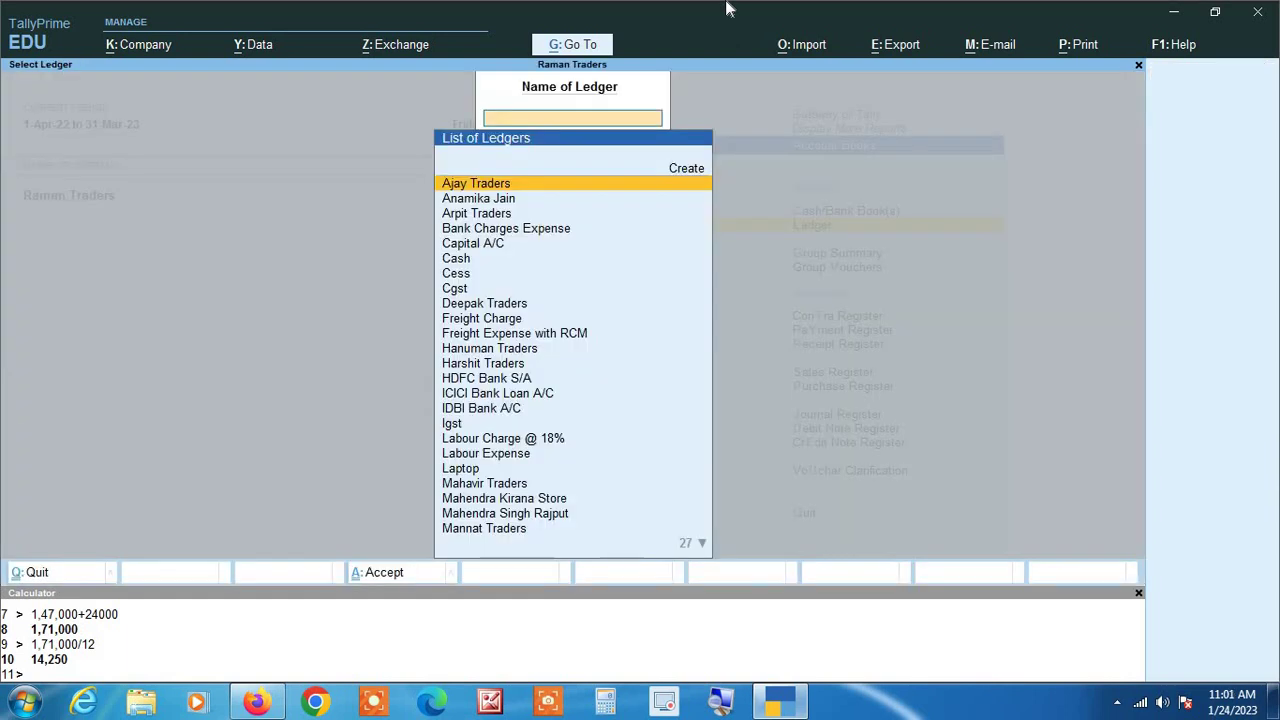
type("RAGH")
key("Return")
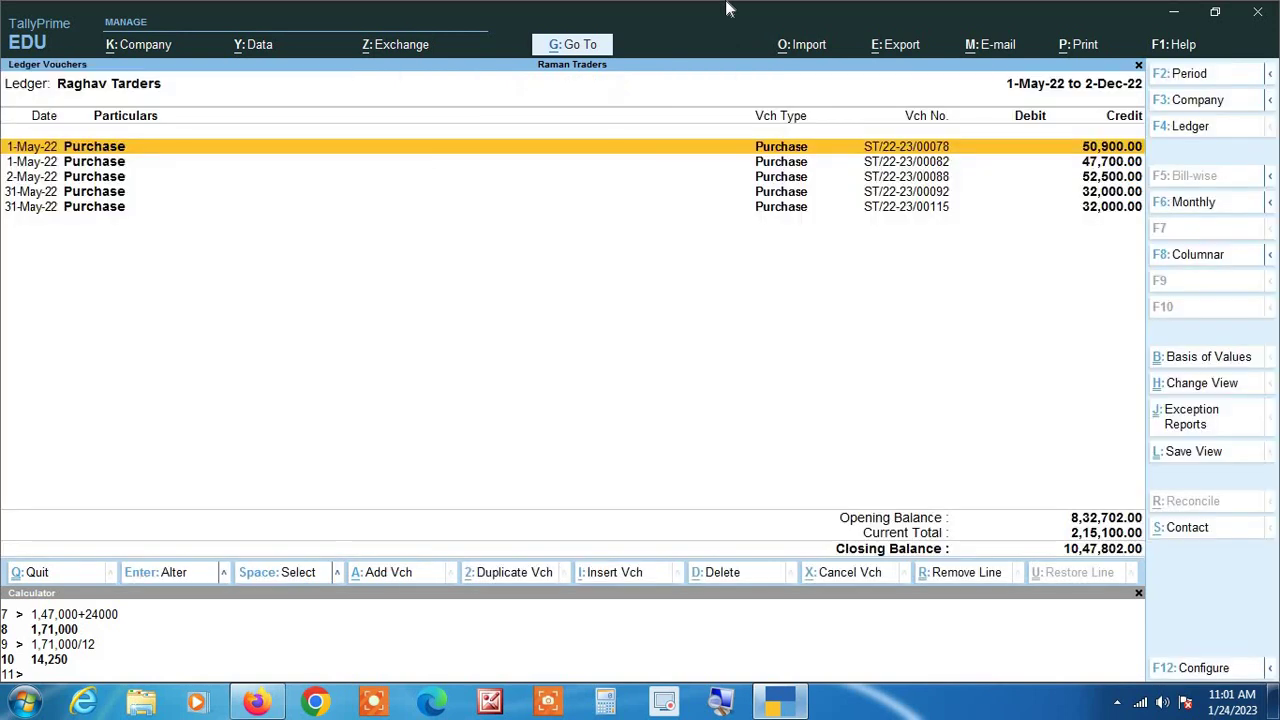
key("alt+F2")
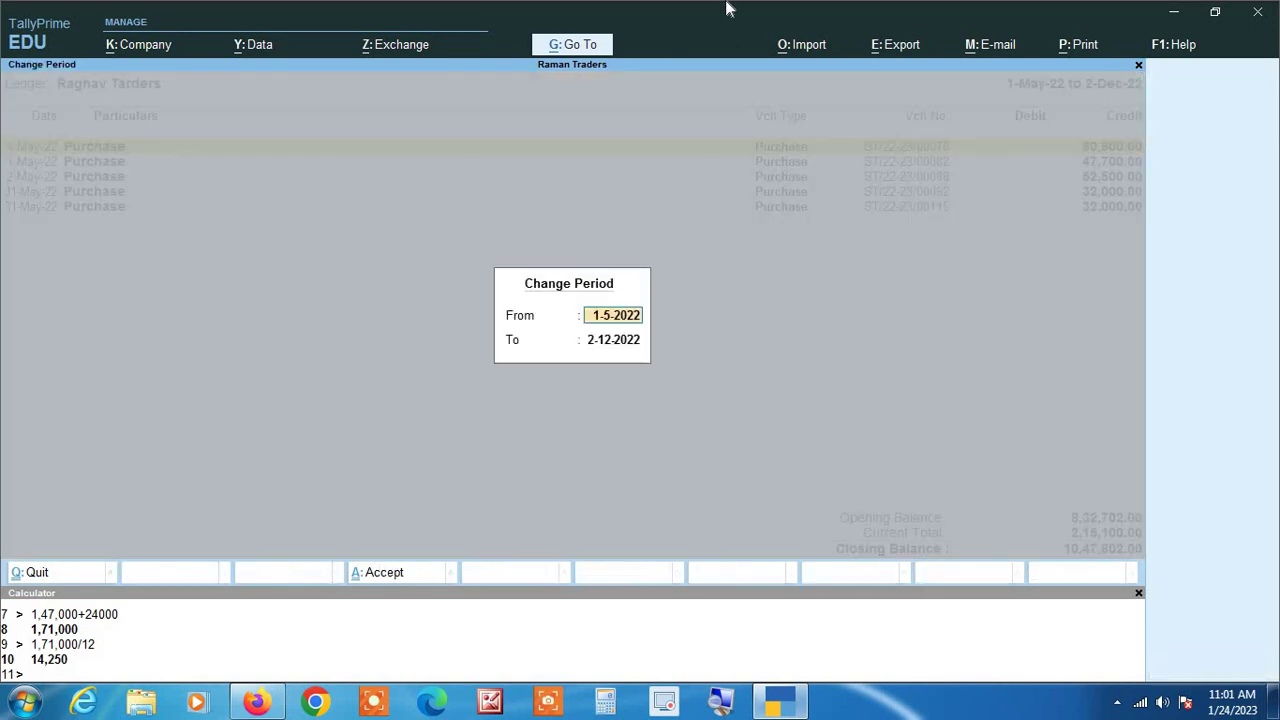
type("1-4-22")
key("Return")
key("Return")
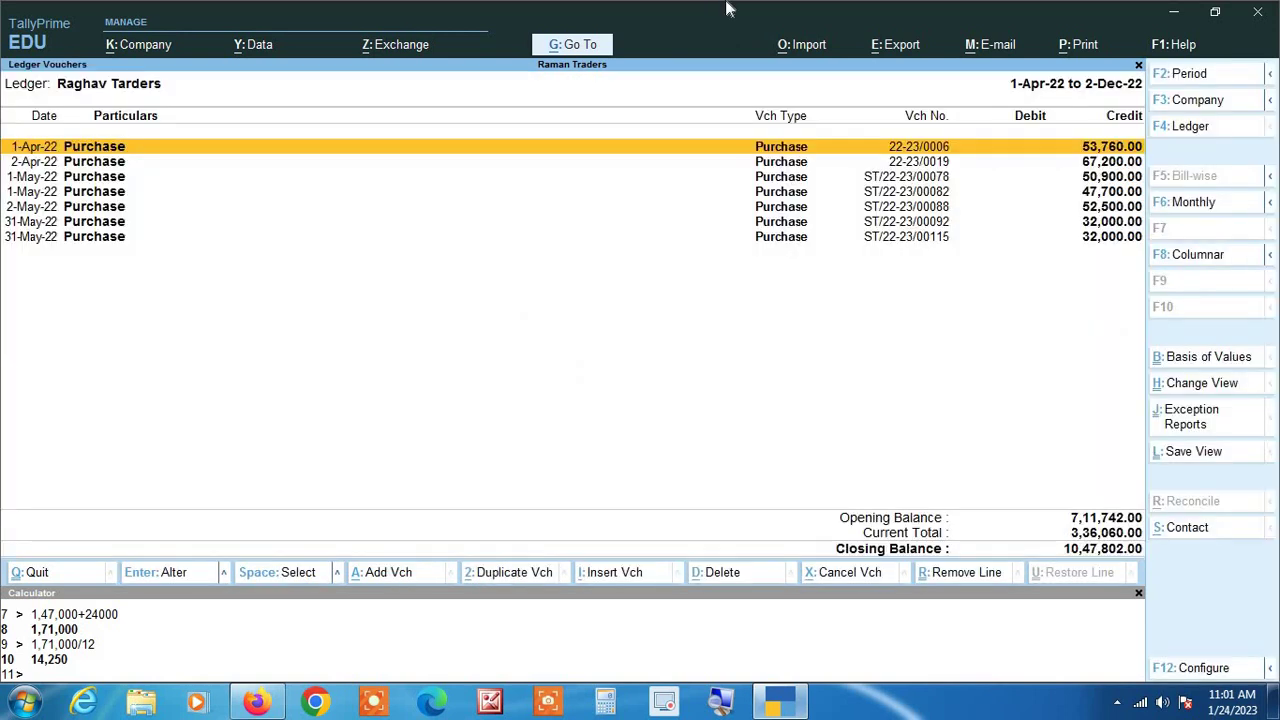
- Examine the April 2022 purchase vouchers 22-23/0006 and 22-23/0019, and return to the Gateway of Tally
key("Return")
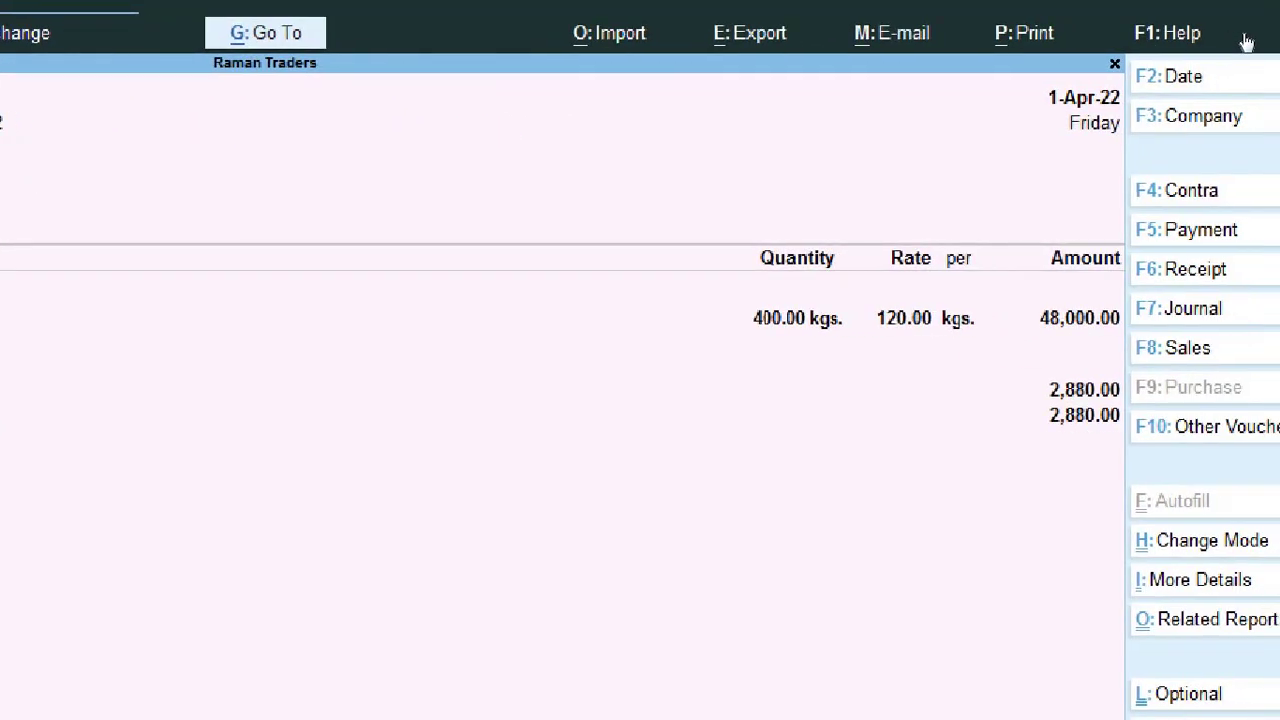
key("Escape")
key("Return")
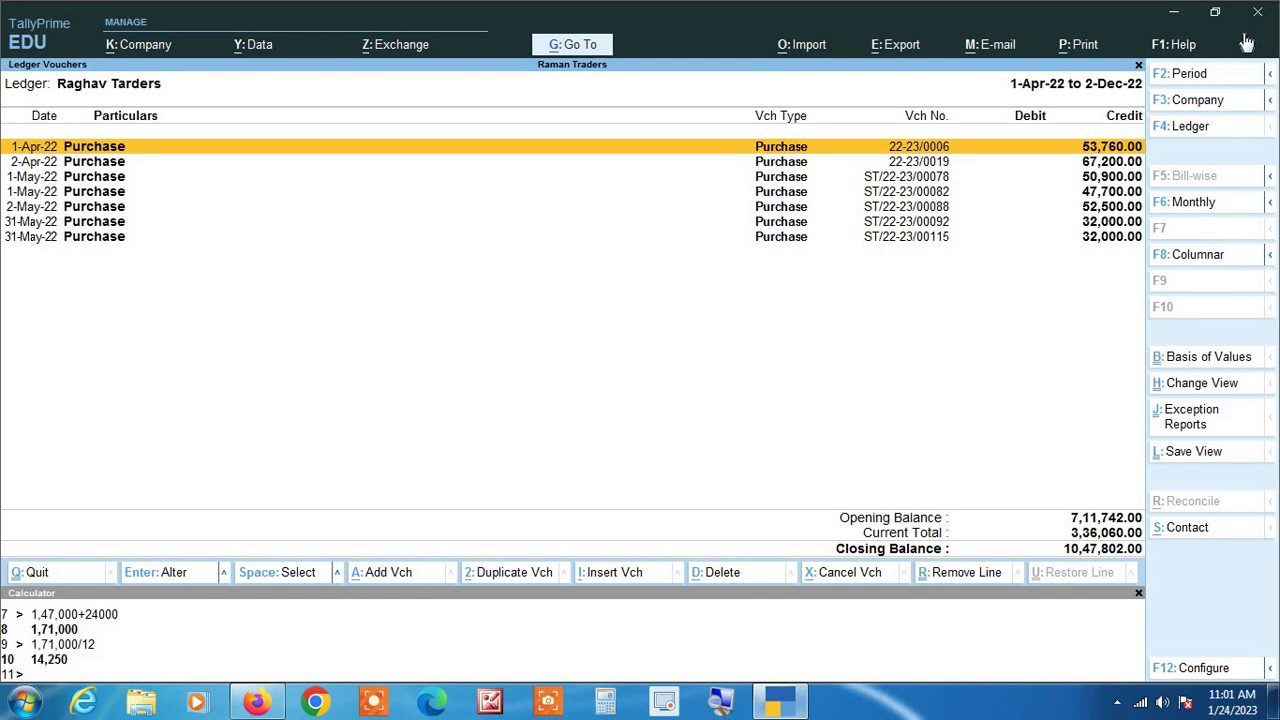
key("Down")
key("Return")
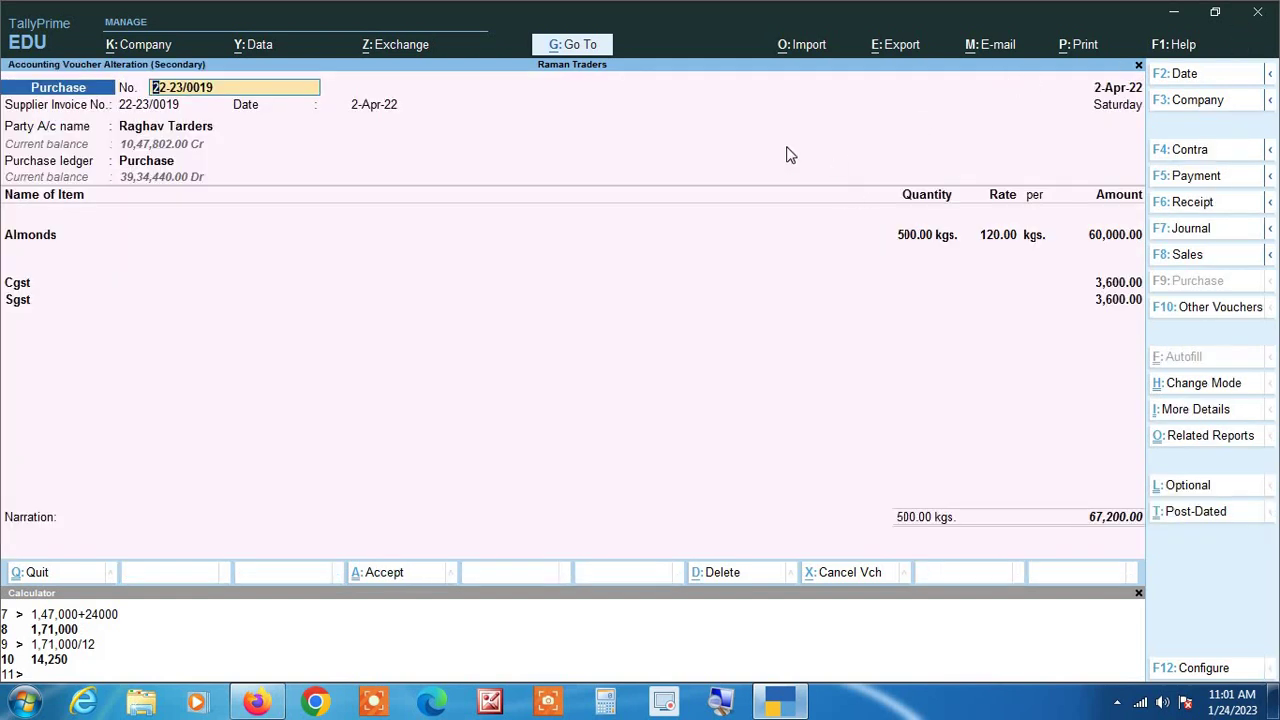
key("Escape")
key("y")
key("Escape")
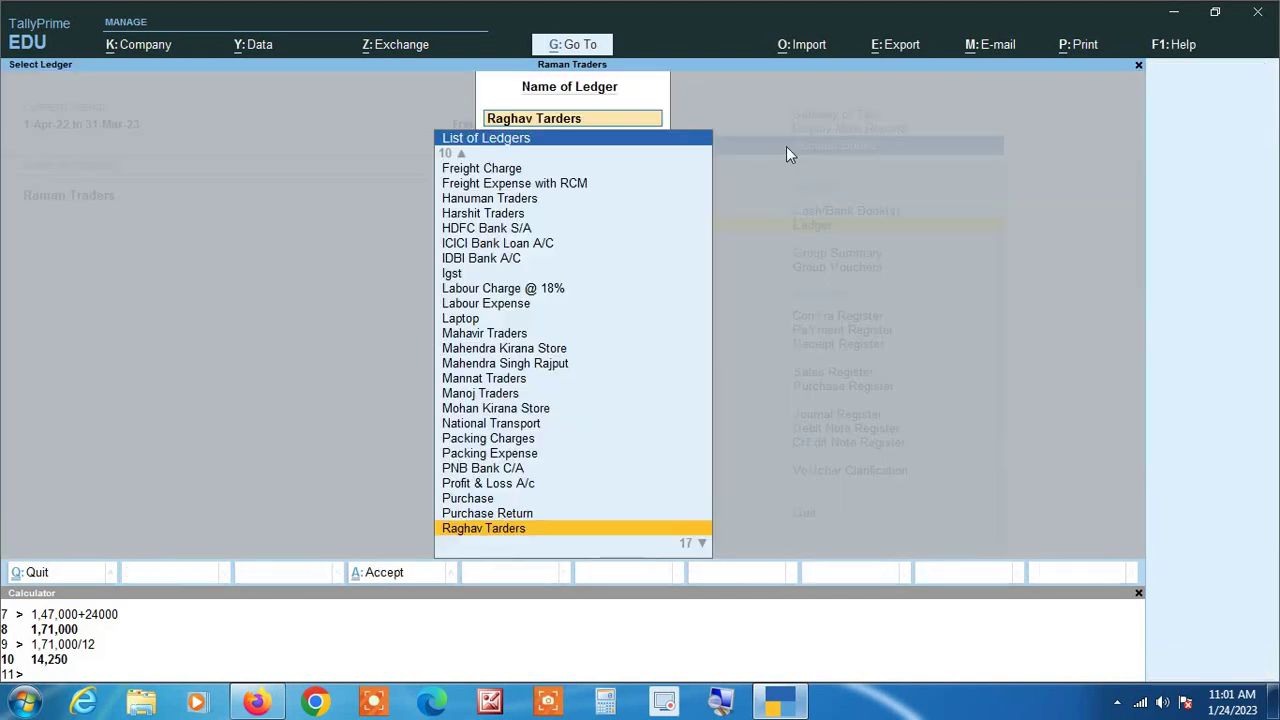
key("Escape")
key("Escape")
key("Escape")
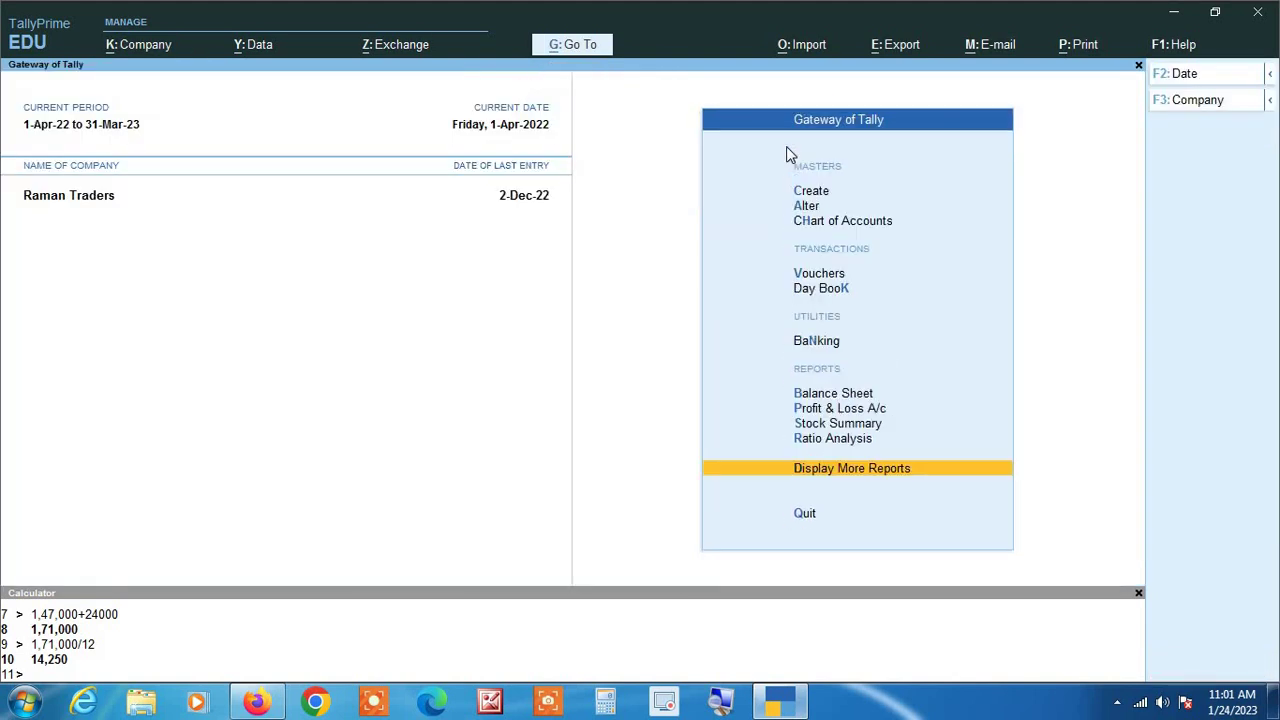